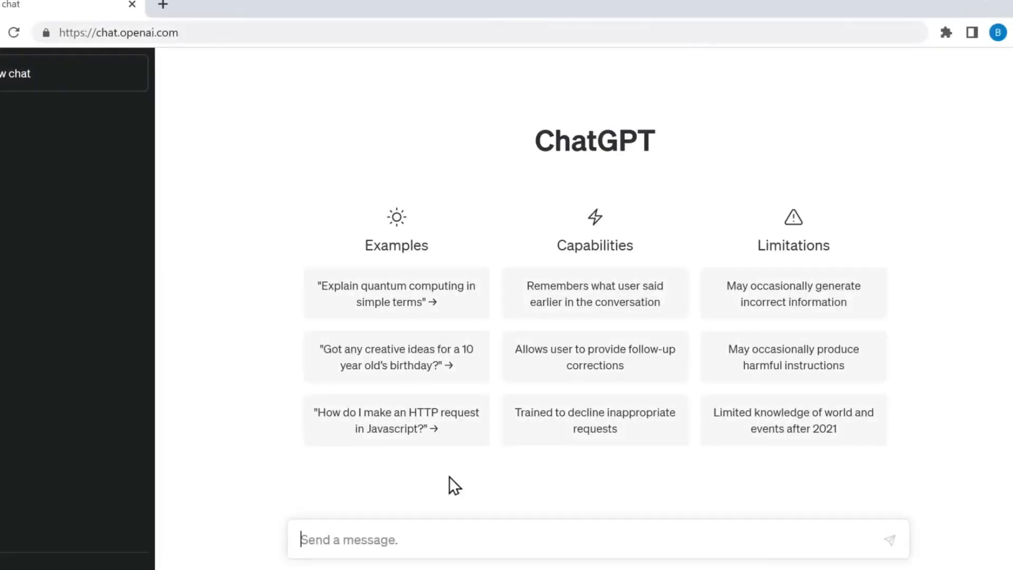
Step: Send ChatGPT the prompt "Create an excel formula to calculate the average values in cells B2 to E2"
type("Create an excel formula ")
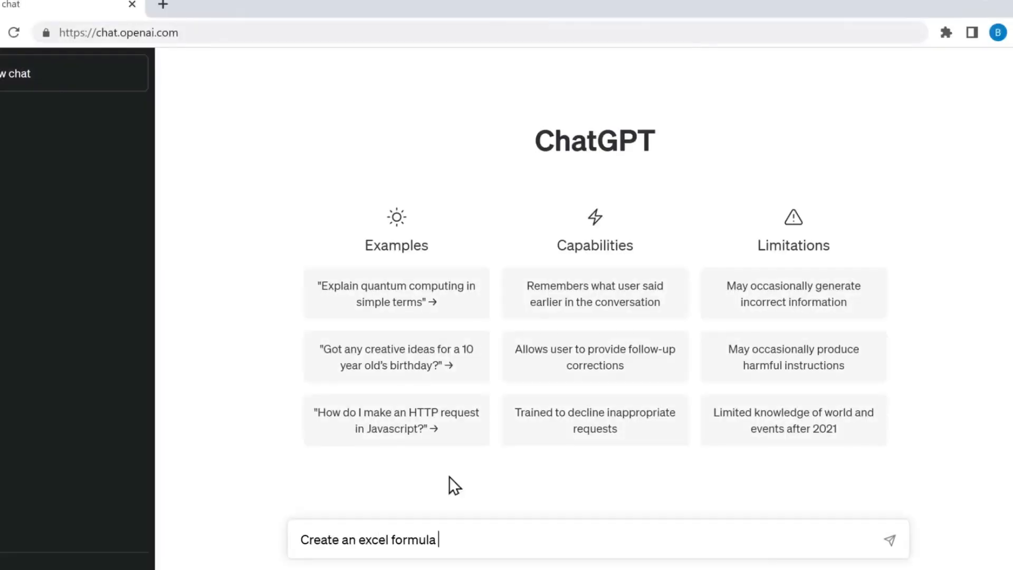
type("to calculate the average valu")
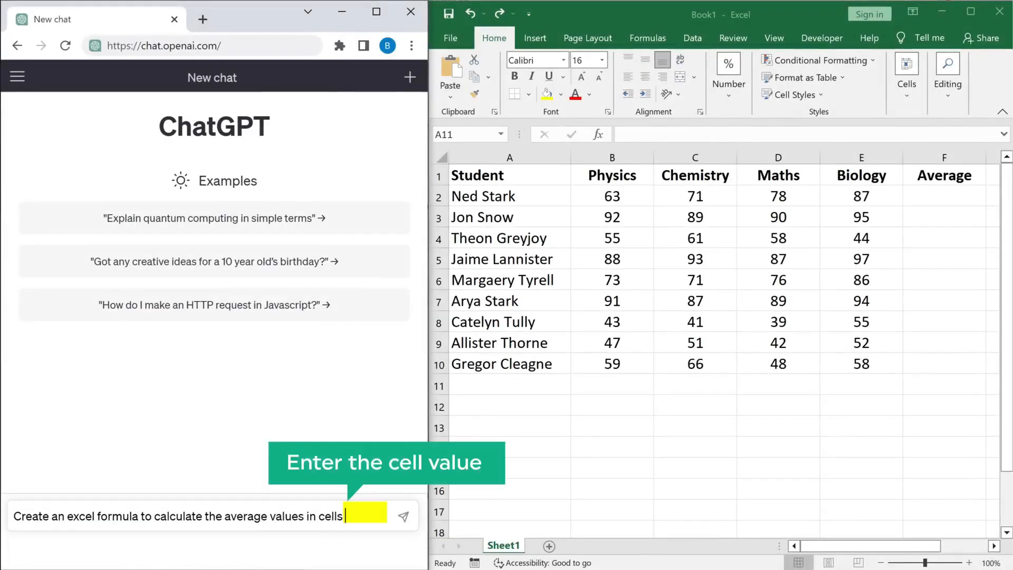
type("es in cells B2 to E2")
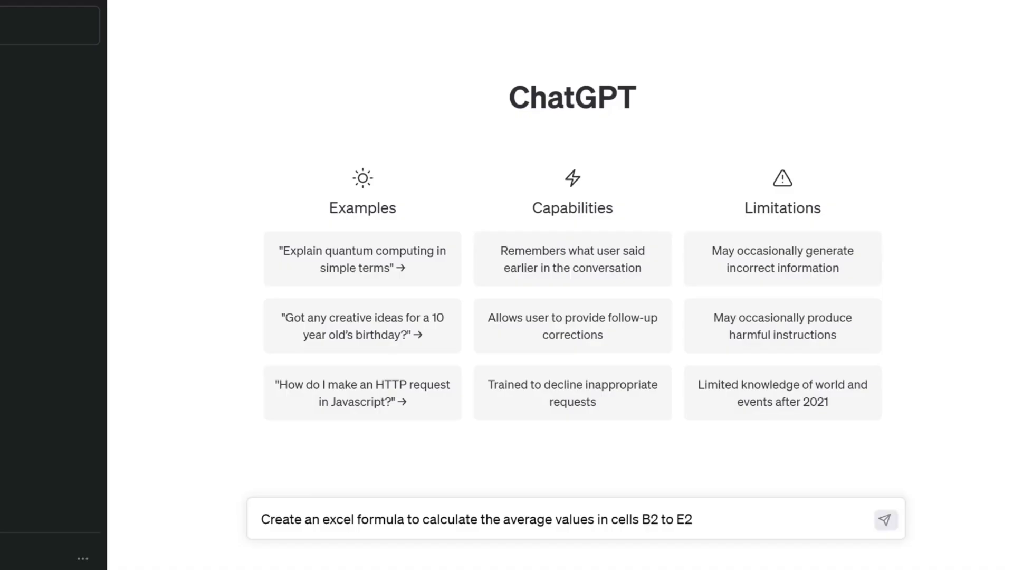
key("Return")
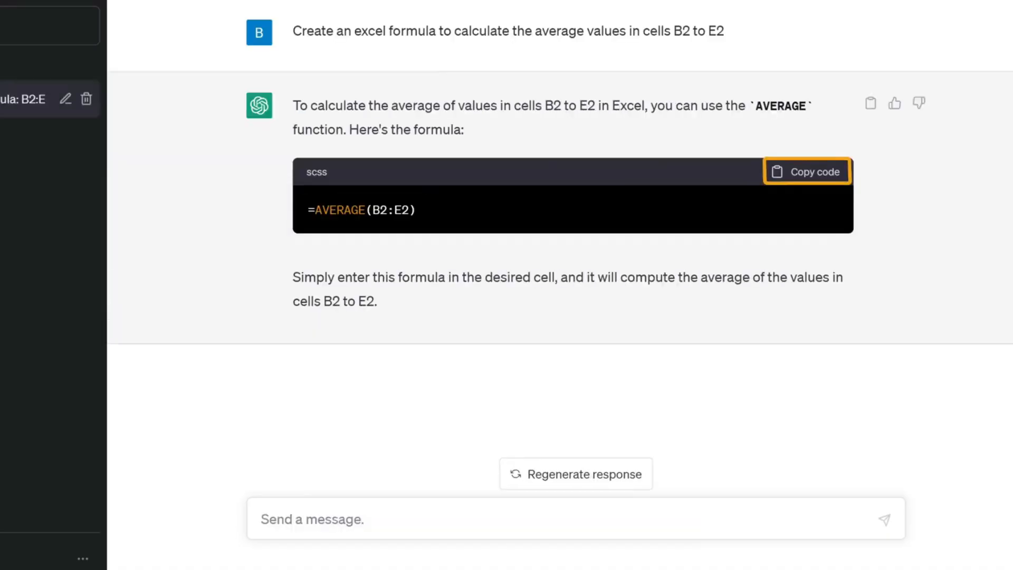
Step: Copy the suggested =AVERAGE(B2:E2) formula into cell F2 of the Excel student sheet and fill it down to F10
left_click(806, 182)
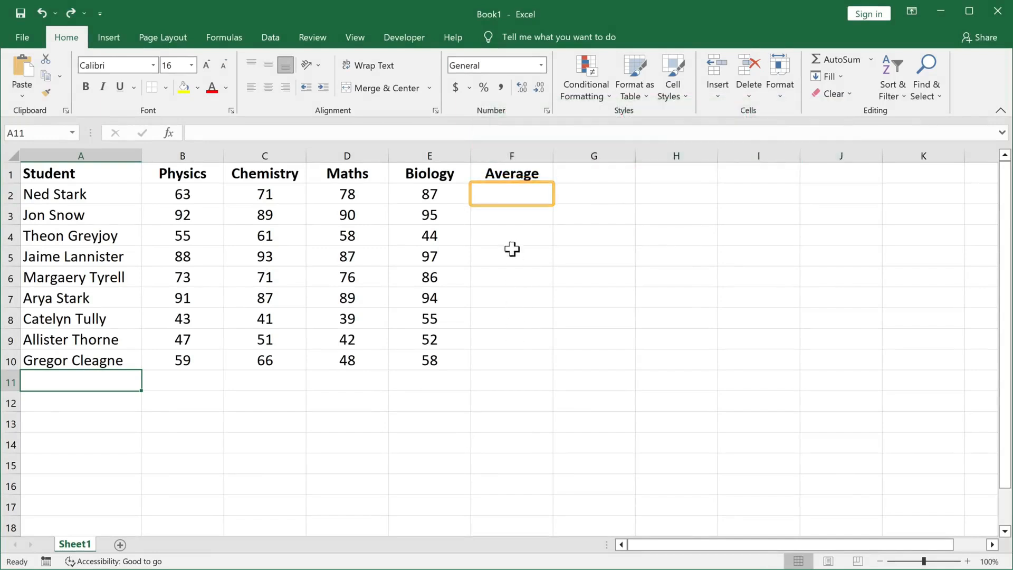
right_click(511, 193)
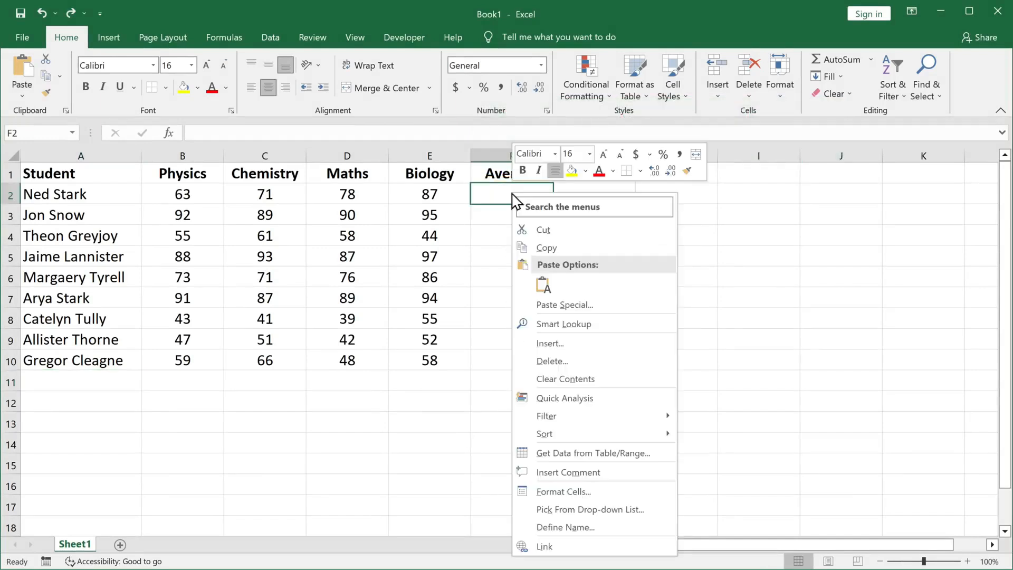
left_click(542, 285)
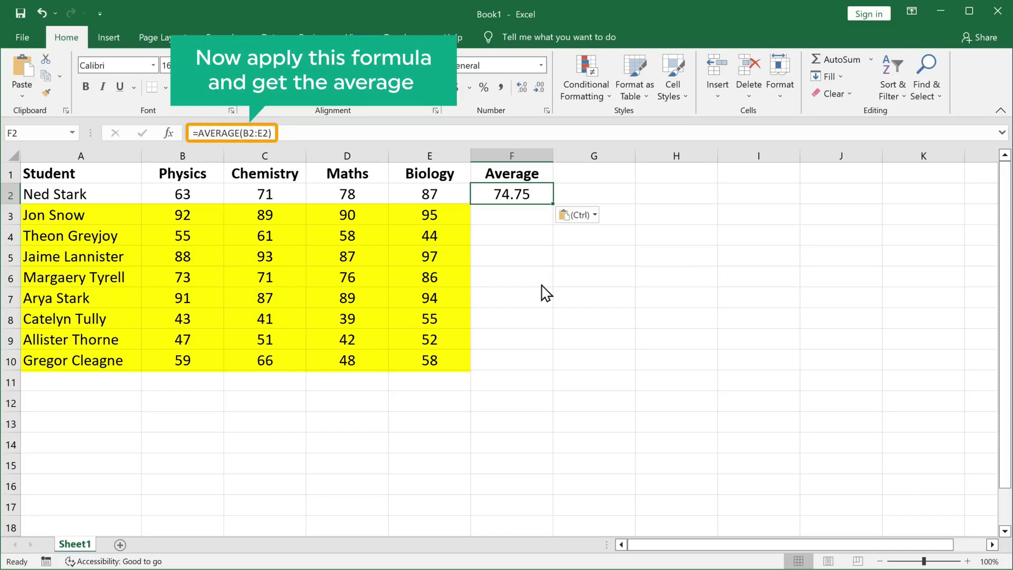
left_click_drag(553, 205, 554, 372)
left_click(676, 318)
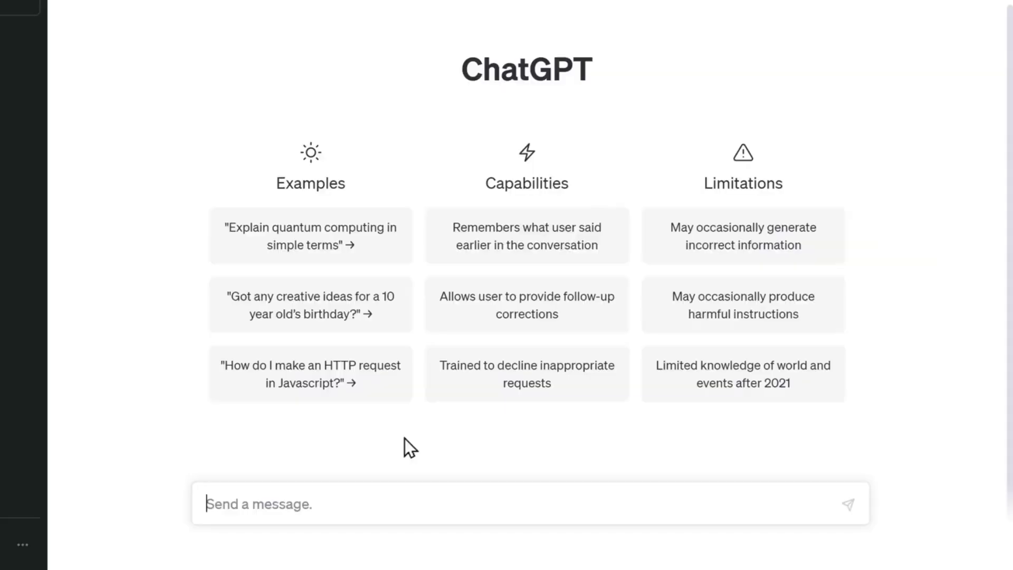
Step: Send ChatGPT the prompt "Create an excel formula to extract the text separated by commas from cell A2 to B2, C2, D2 and E2"
type("Create an excel formula to extract the te")
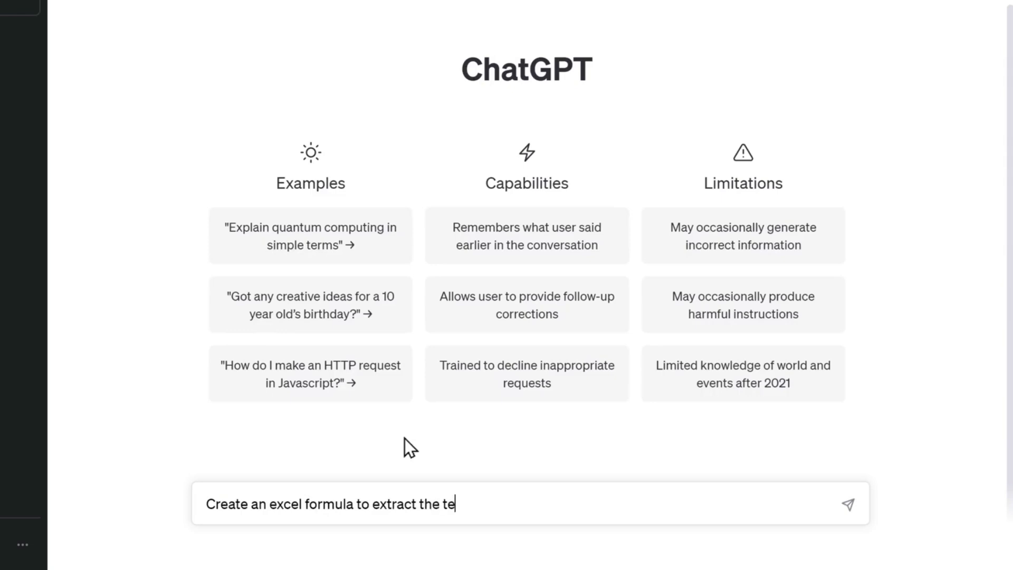
type("xt separated by commas from cell")
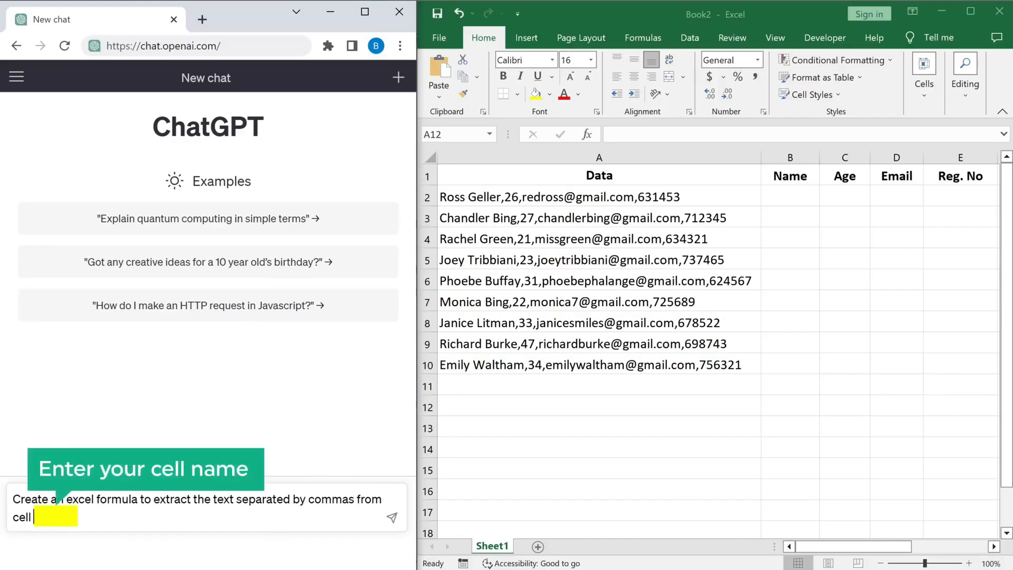
type("A2 to")
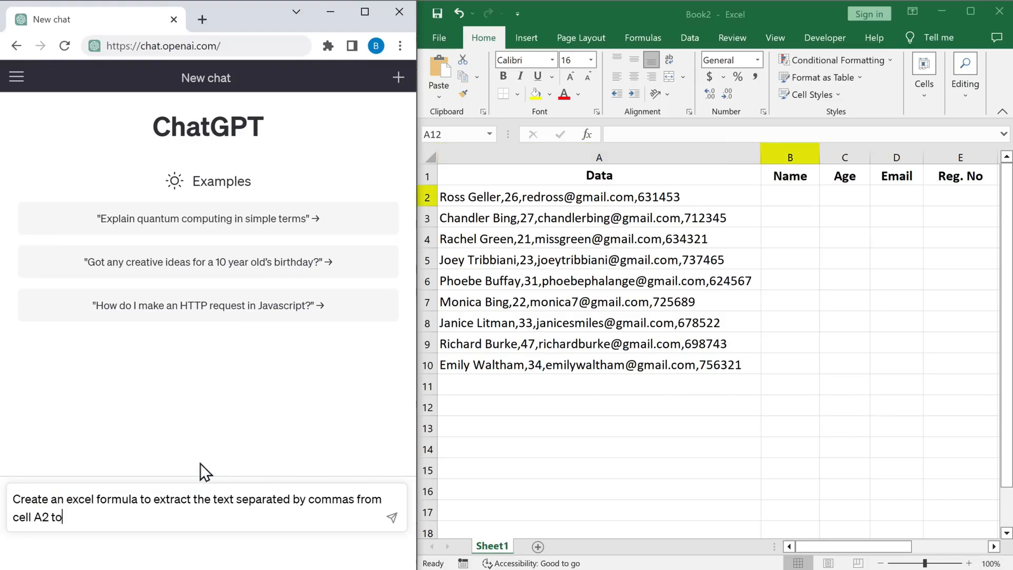
type(" B2, C2, D2 and E2")
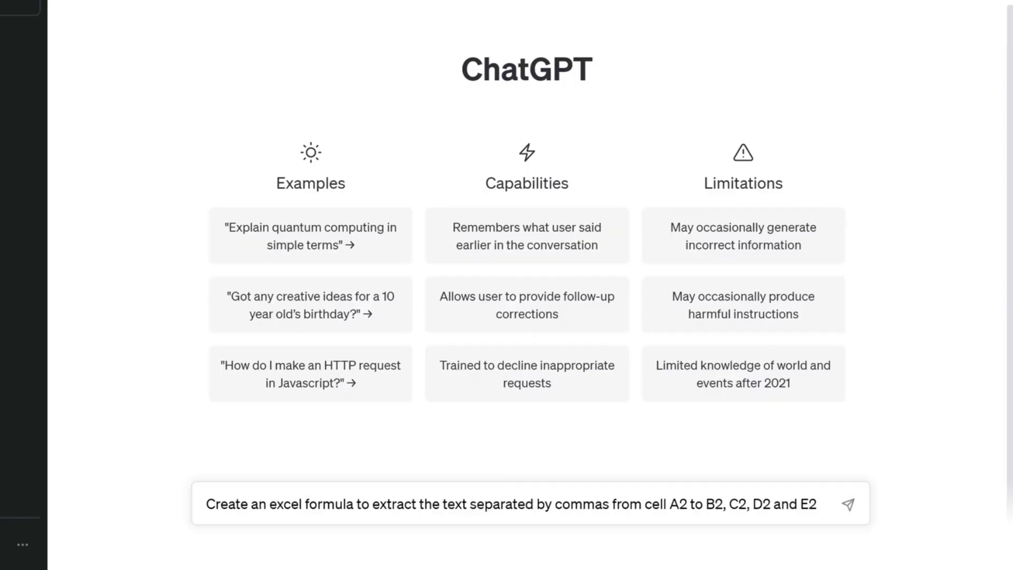
key("Return")
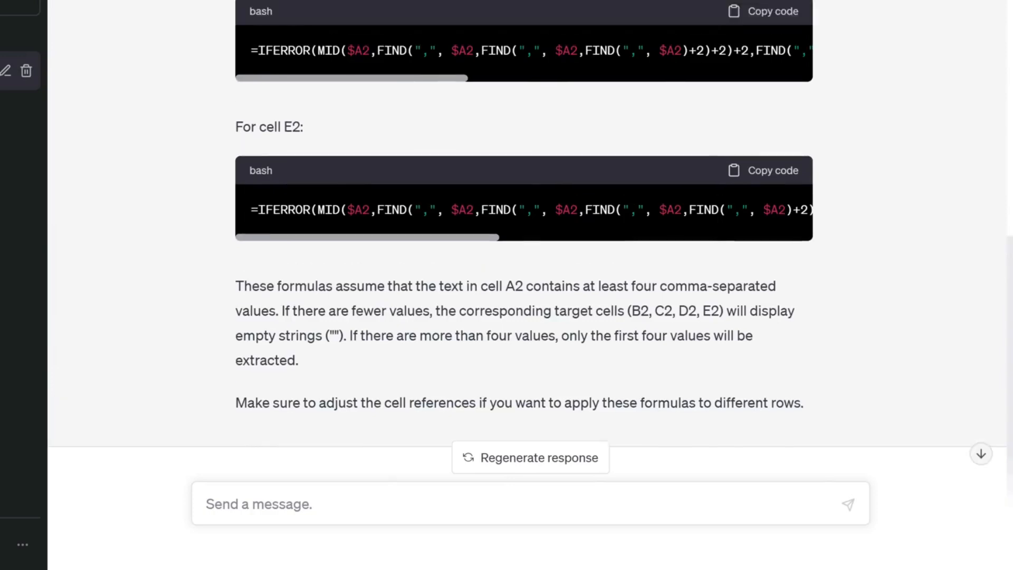
Step: Copy the response's formula for cell B2 and paste it into B2 of the Excel data sheet
scroll(930, 175, "up", 10)
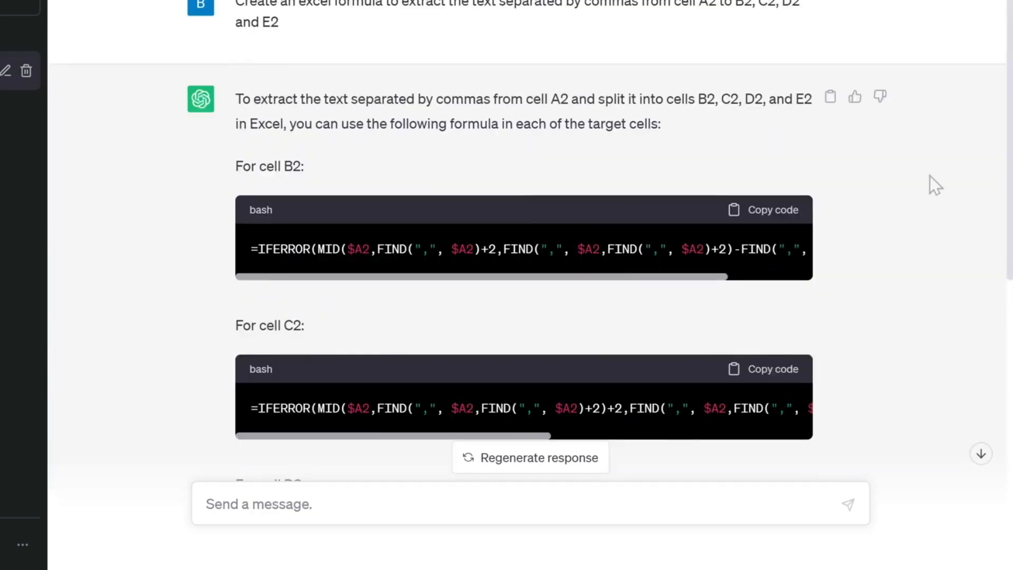
left_click(770, 210)
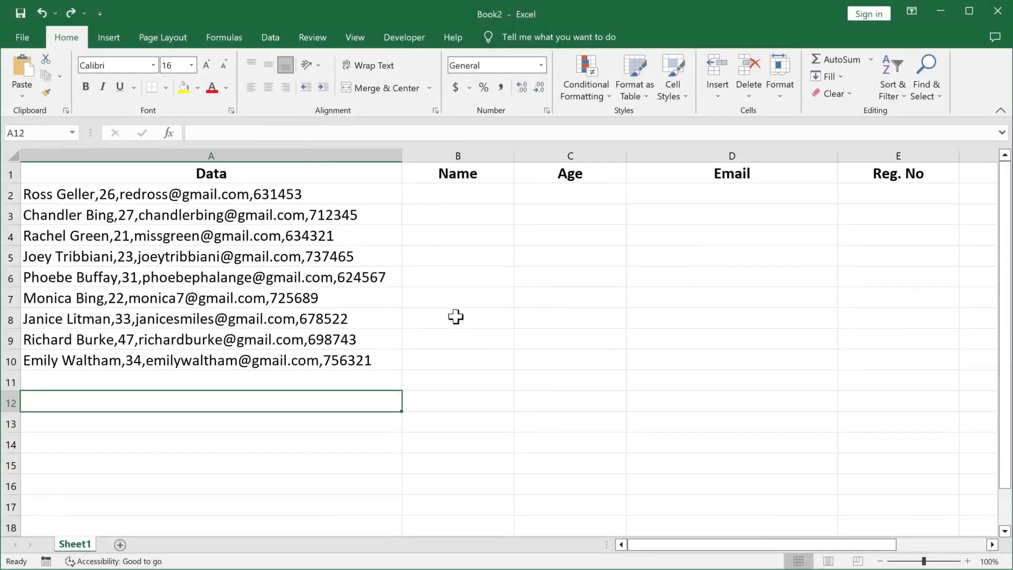
right_click(457, 196)
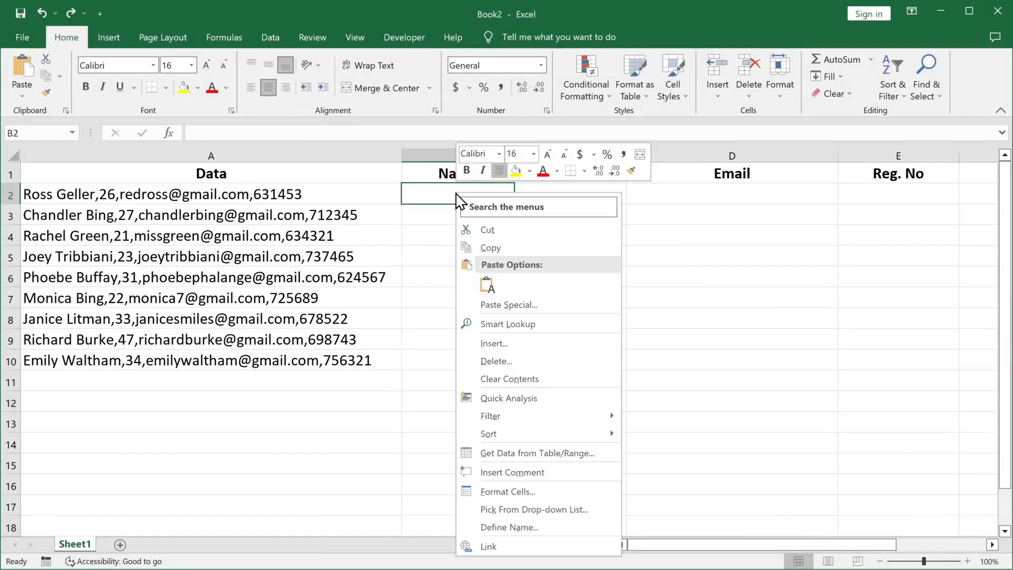
left_click(487, 286)
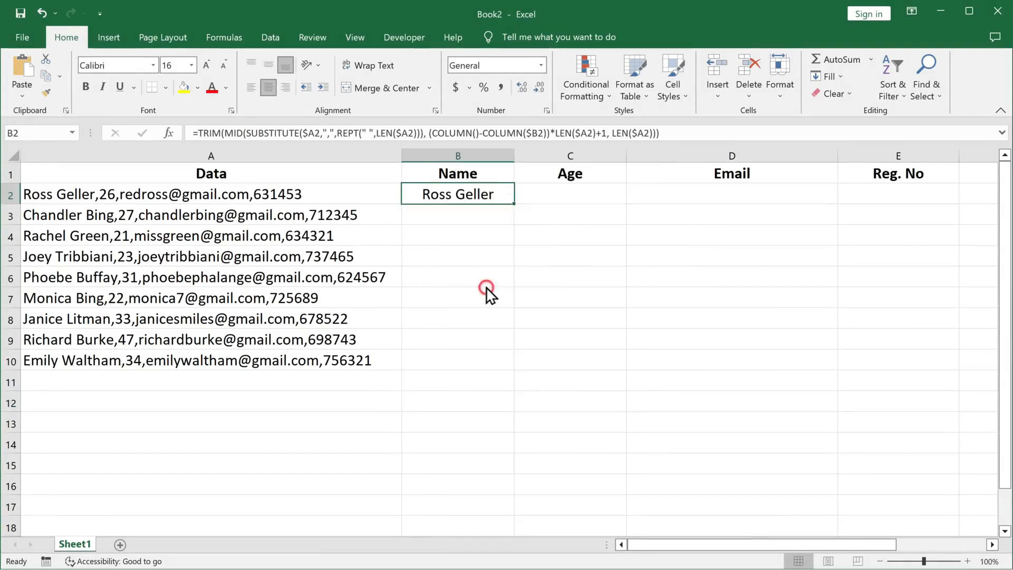
Step: Fill the B2 formula across to E2 and down through row 10
left_click_drag(514, 205, 966, 204)
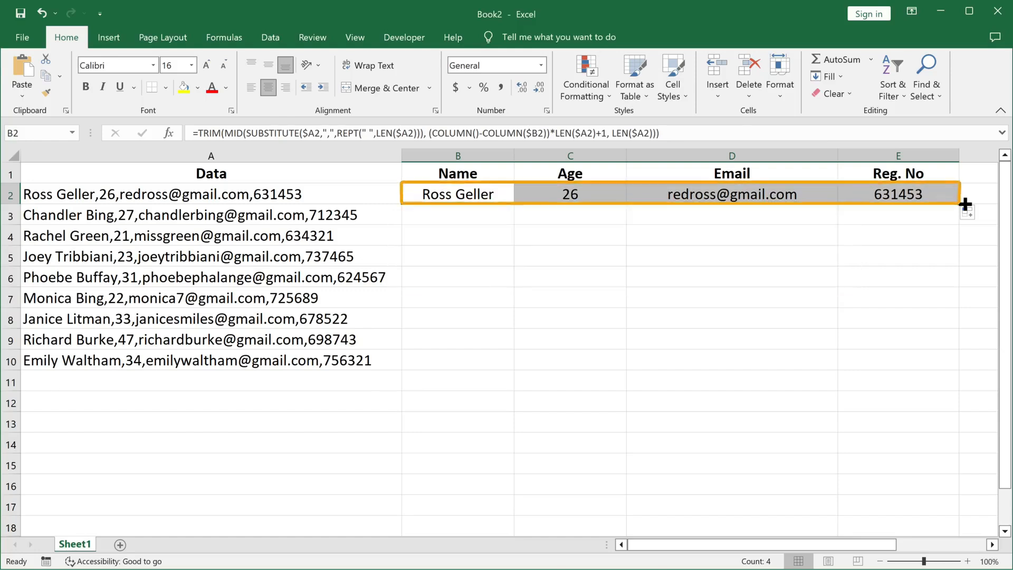
left_click_drag(960, 204, 960, 369)
left_click(898, 442)
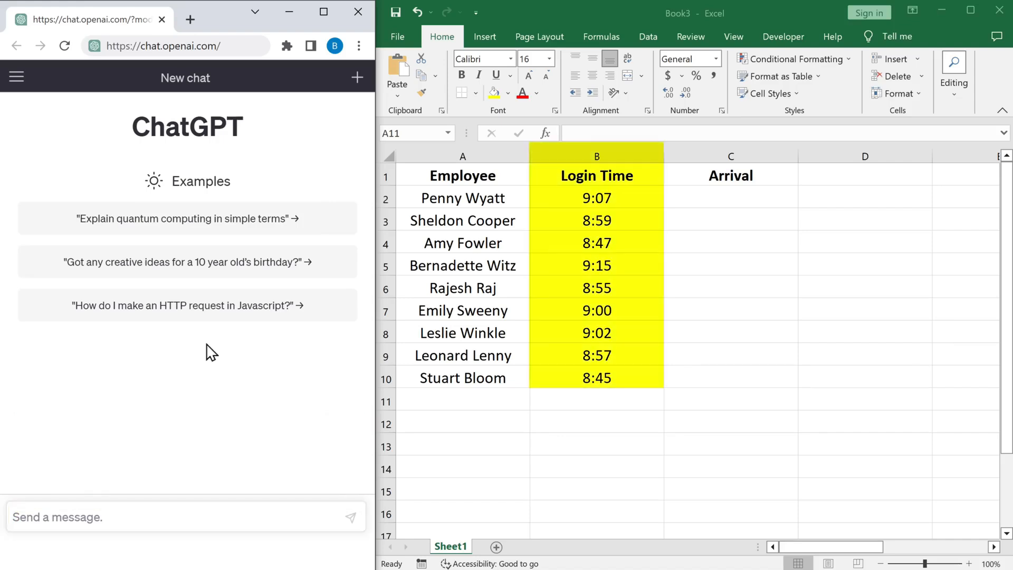
Step: Ask ChatGPT how to automatically label the column B times in Excel as "On Time" before 9 AM and "Late Arrival" after 9 AM
type("The time values are in B column.")
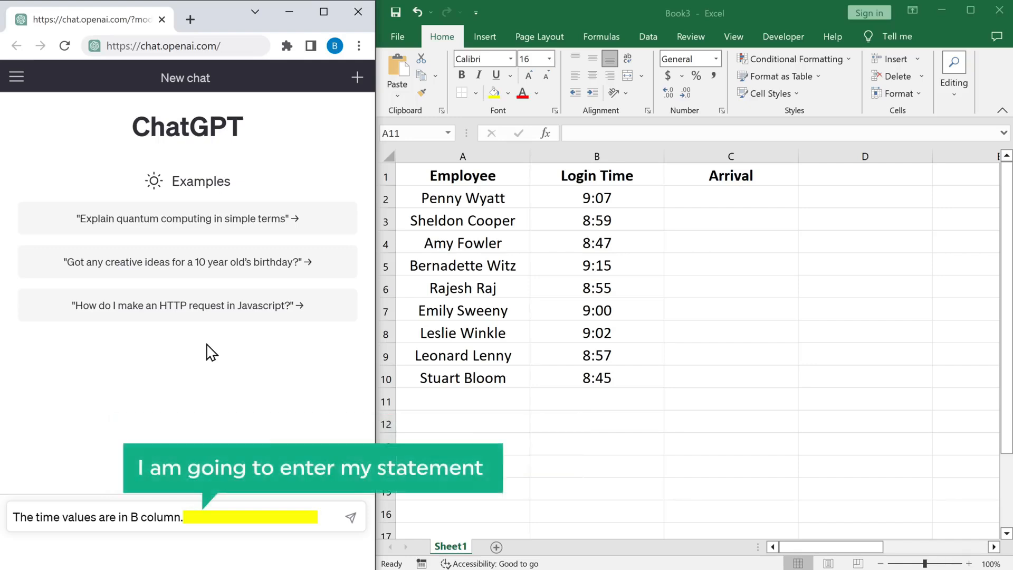
type("Can you show me how to automatically label cells in an Excel sheet as \"On Time\" or \"Late Arrival\"? For example, if the time is before 9 AM, the label should be \"On Time\" and if the time is after 9 AM, the label should be \"Late Arrival\".")
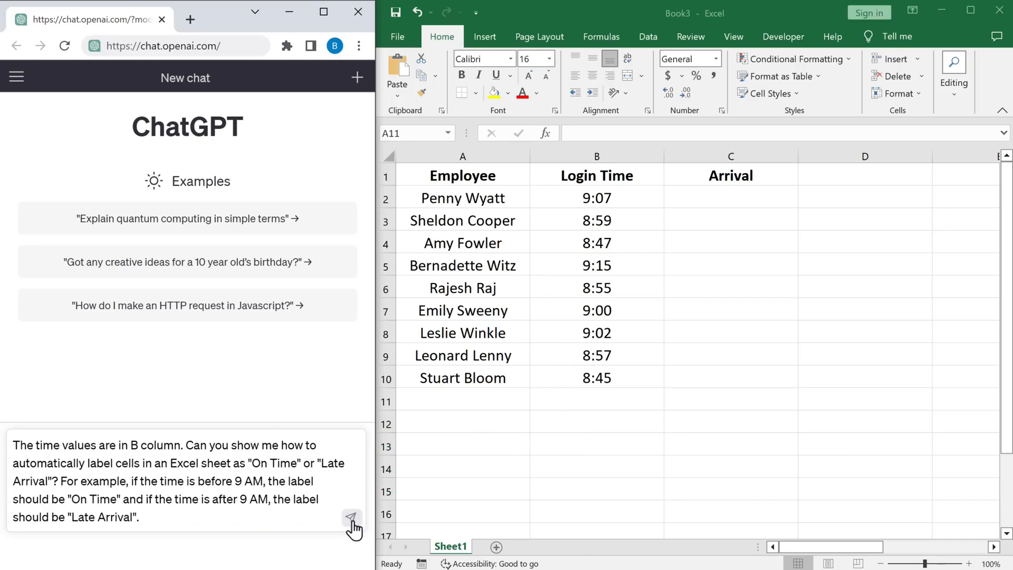
left_click(352, 519)
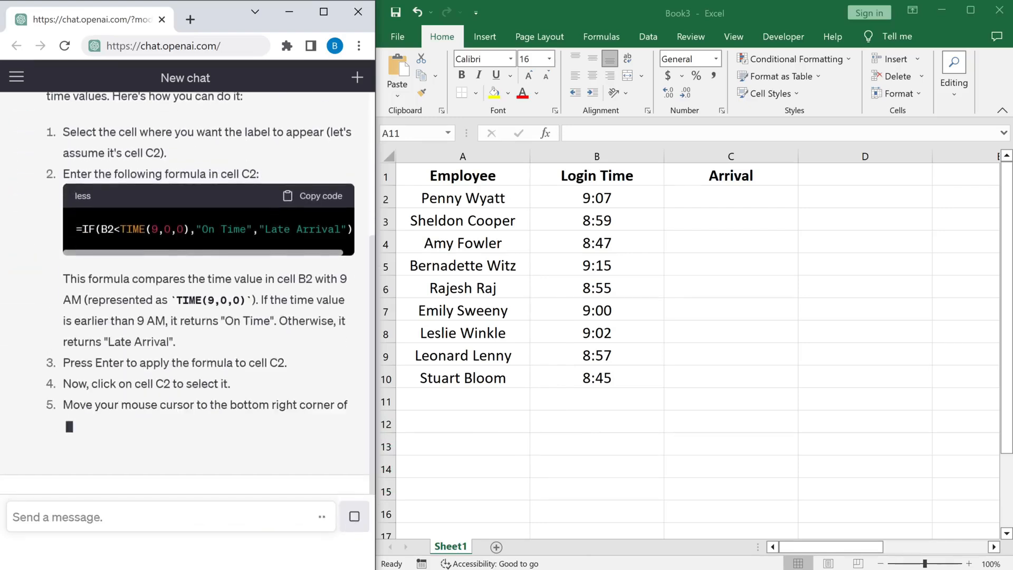
Step: Copy the suggested =IF(B2<TIME(9,0,0),"On Time","Late Arrival") formula into cell C2 of the Excel sheet and fill it down to C10
scroll(327, 429, "up", 5)
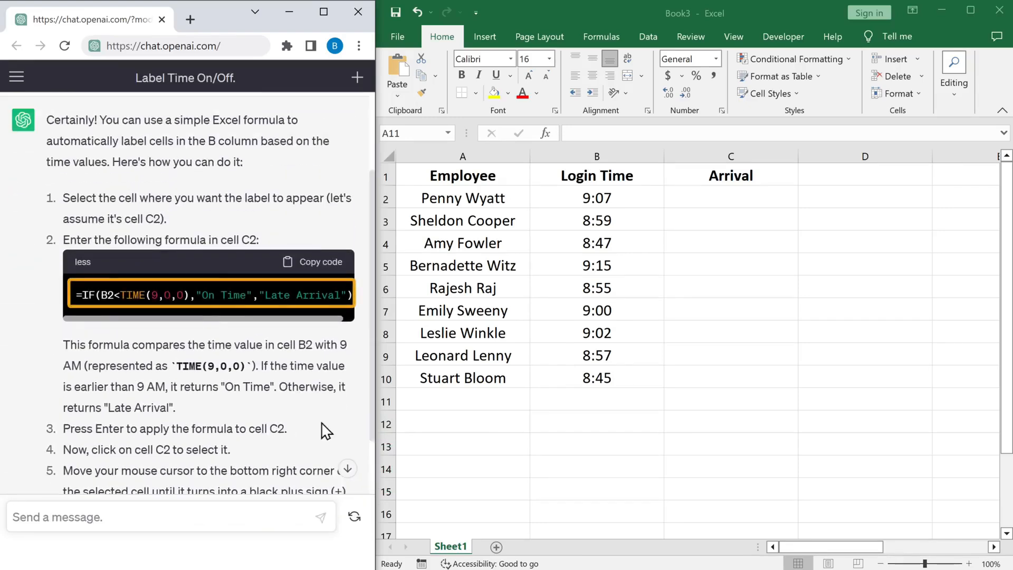
left_click(320, 263)
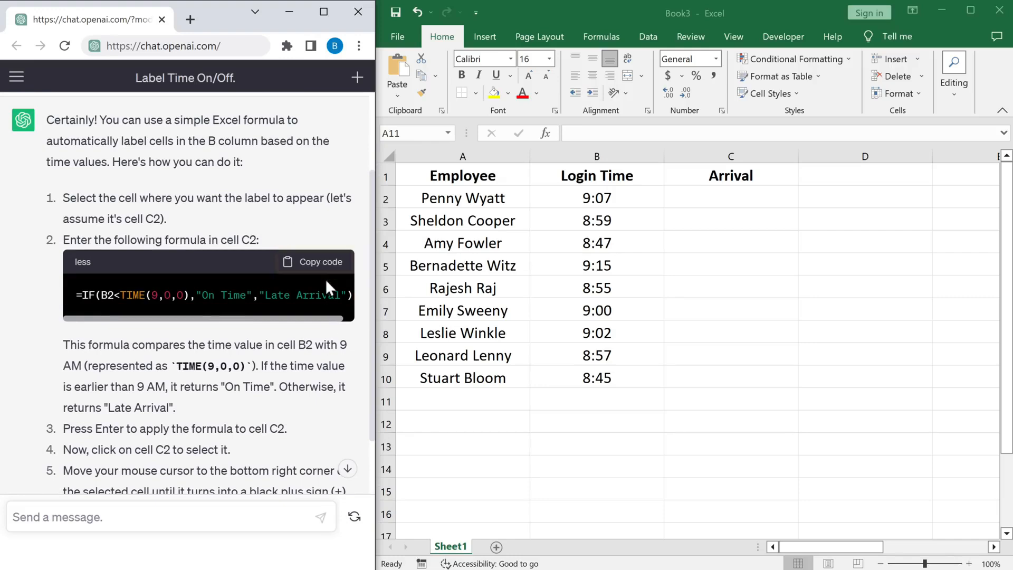
right_click(739, 203)
left_click(768, 291)
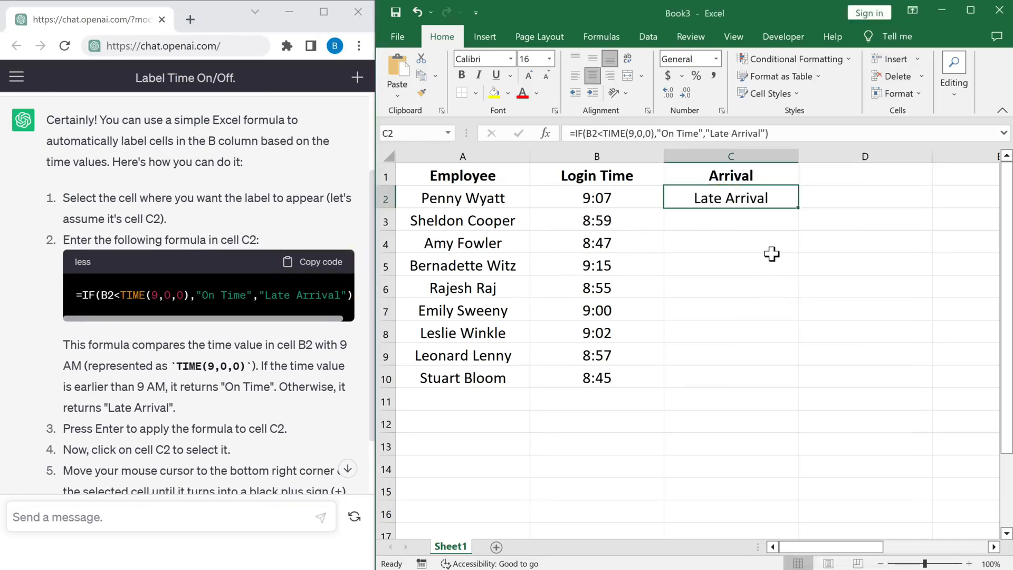
left_click_drag(797, 210, 798, 389)
left_click(844, 446)
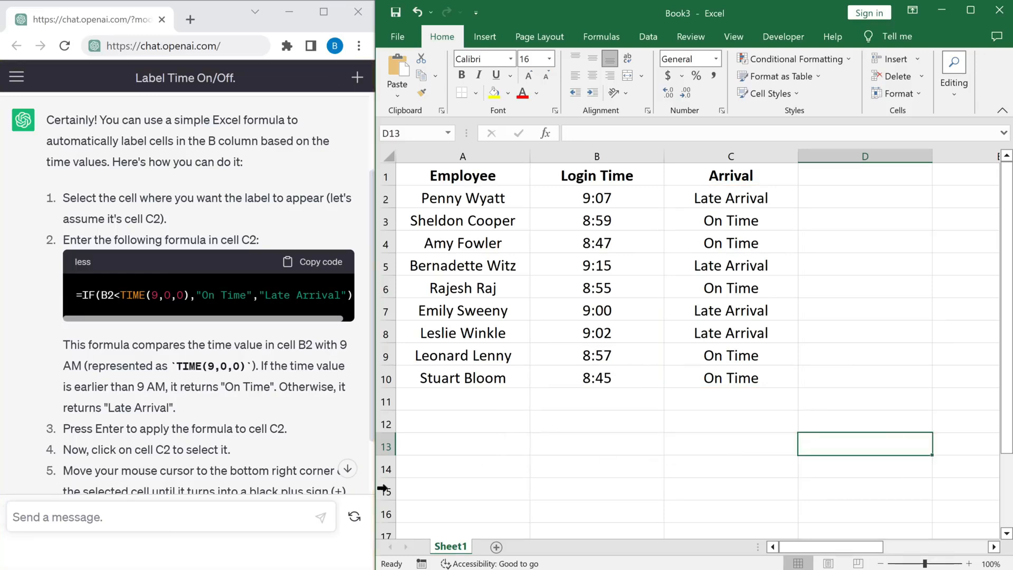
Step: Send ChatGPT the follow-up "I just want to highlight the cells which have the word 'Late Arrival' from cell C2 to C10"
left_click(109, 517)
type("I just want")
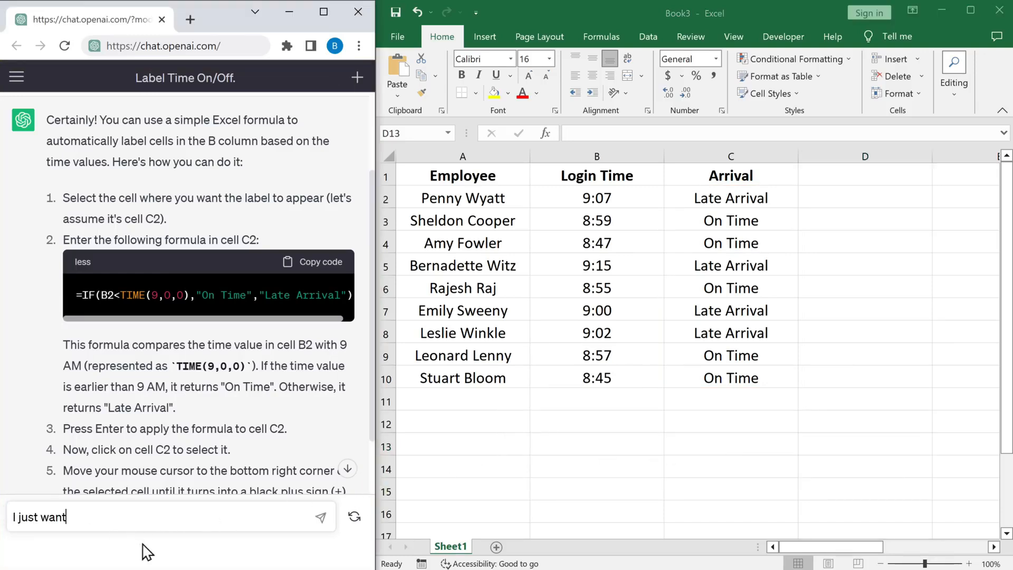
type(" to highlight the cells which have the word 'Late Arrival' from cell C2 to C10")
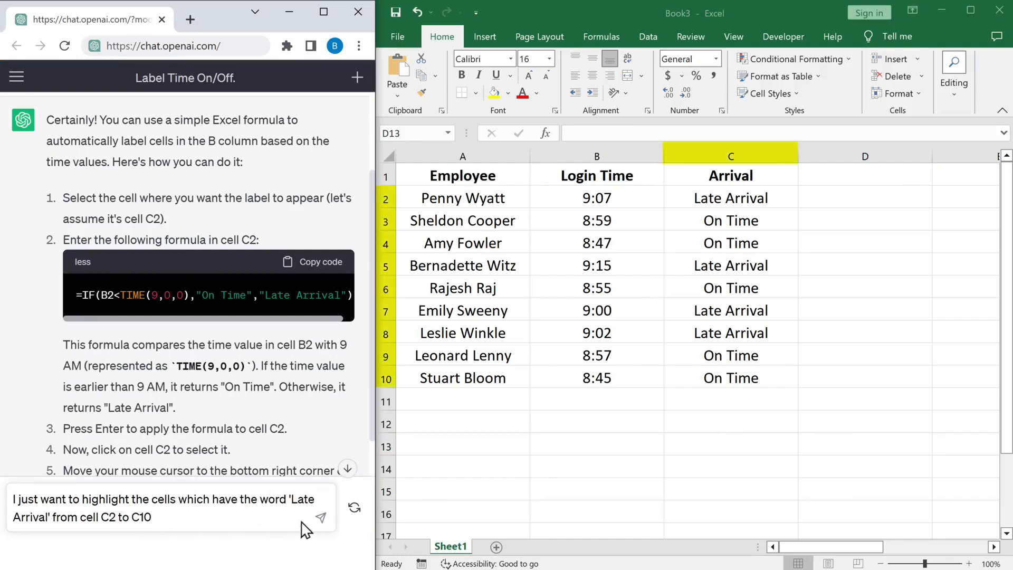
left_click(320, 518)
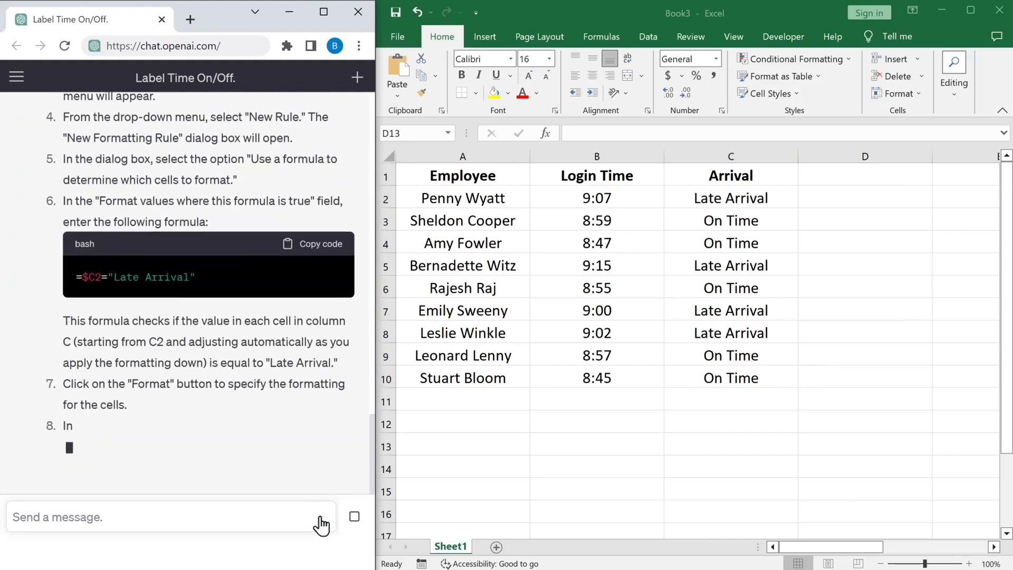
Step: Start a new conditional formatting rule for C2:C10 in Excel with the type "Use a formula to determine which cells to format"
scroll(185, 290, "up", 4)
scroll(193, 295, "up", 4)
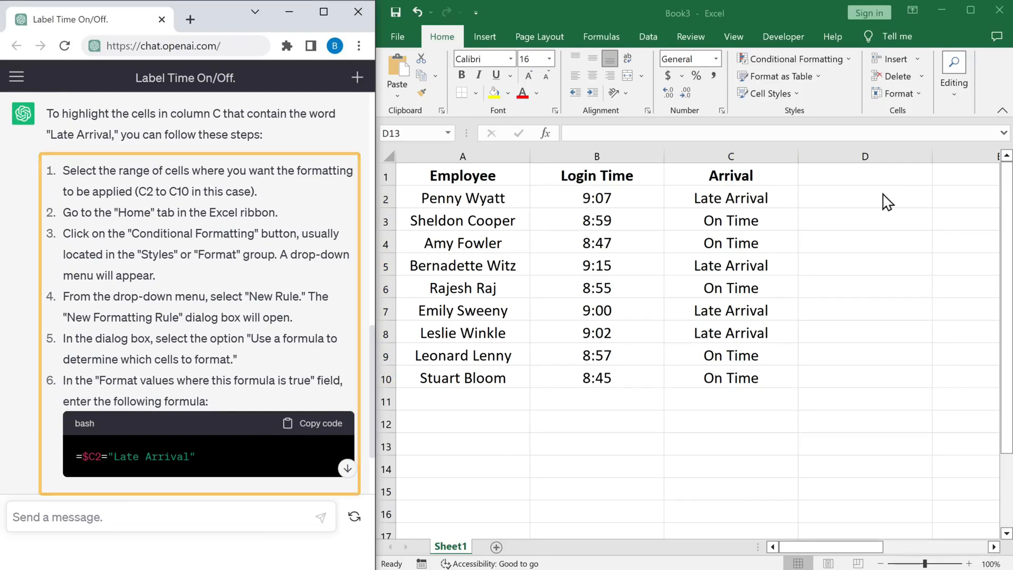
left_click_drag(744, 199, 767, 379)
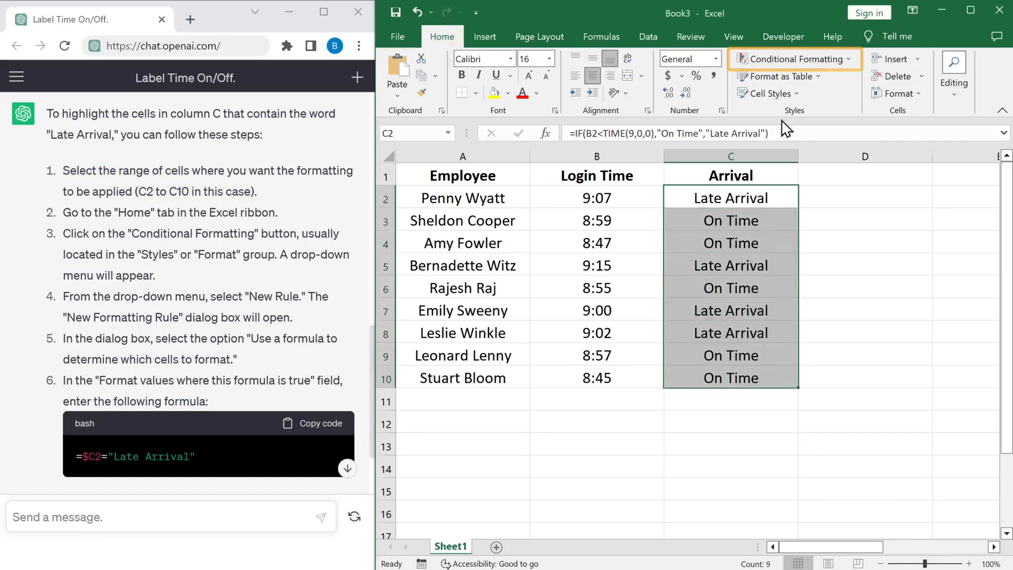
left_click(795, 60)
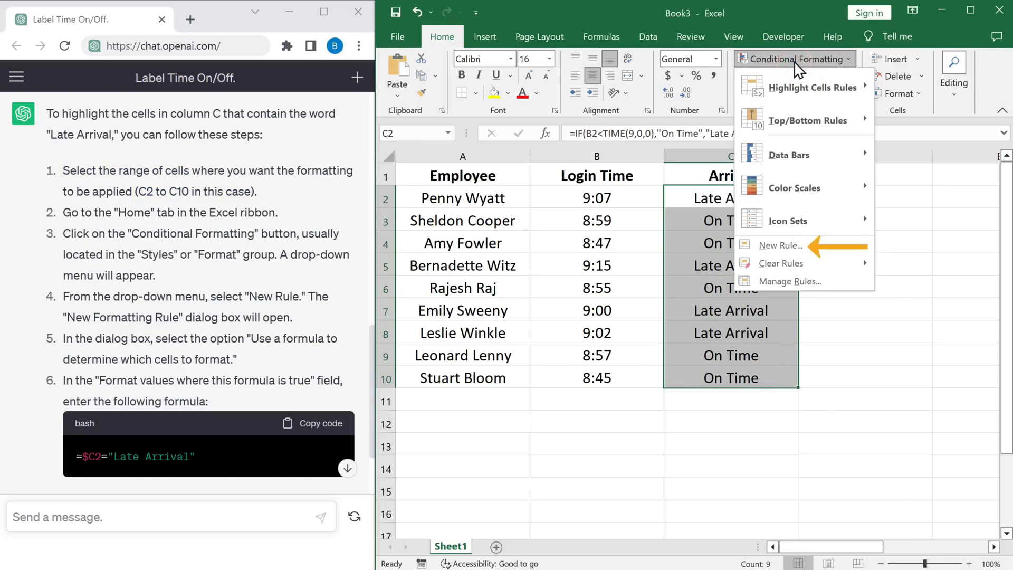
left_click(777, 246)
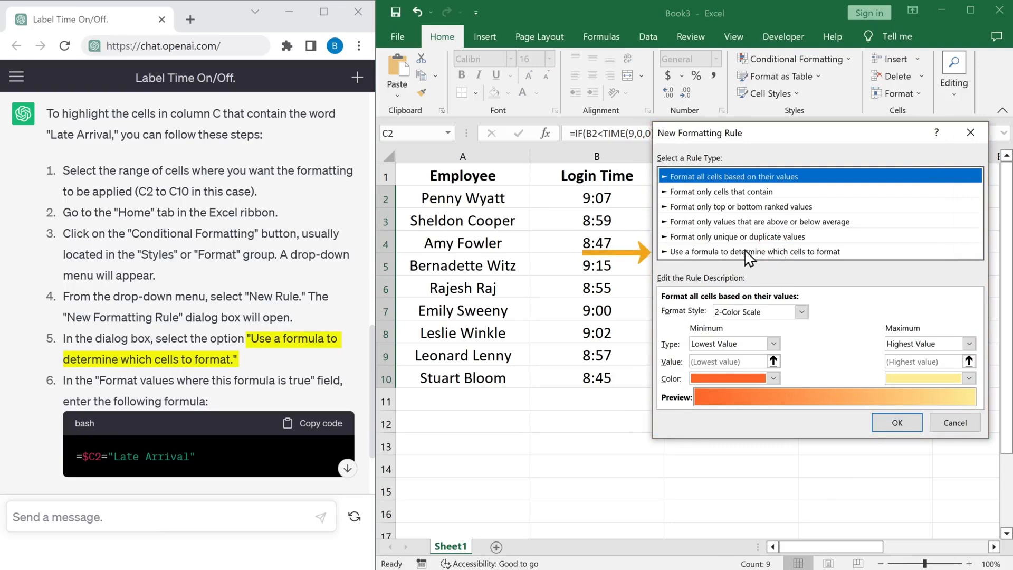
left_click(710, 252)
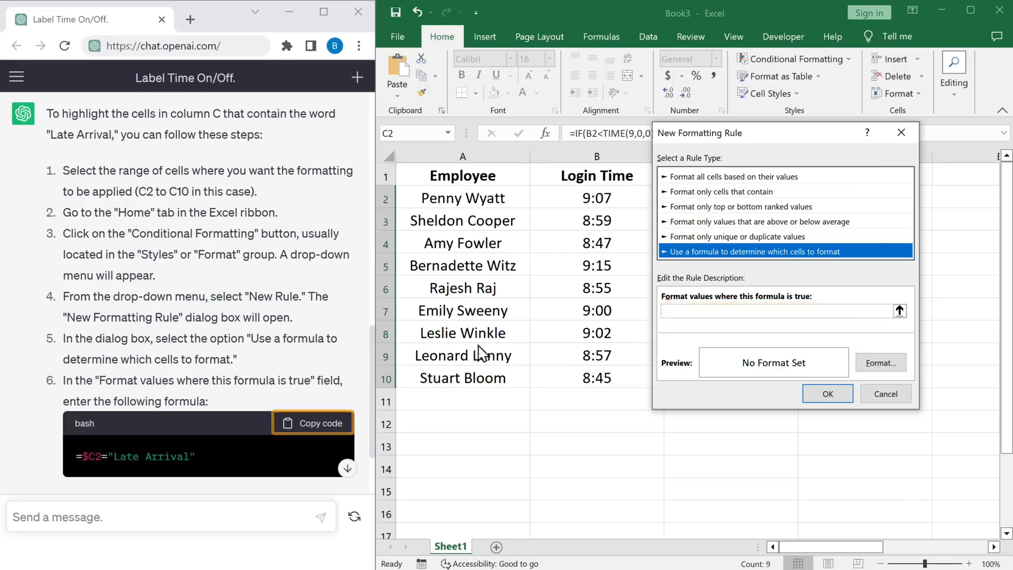
Step: Copy the suggested =$C2="Late Arrival" formula from ChatGPT and paste it as the condition of the new formatting rule in Excel
left_click(318, 425)
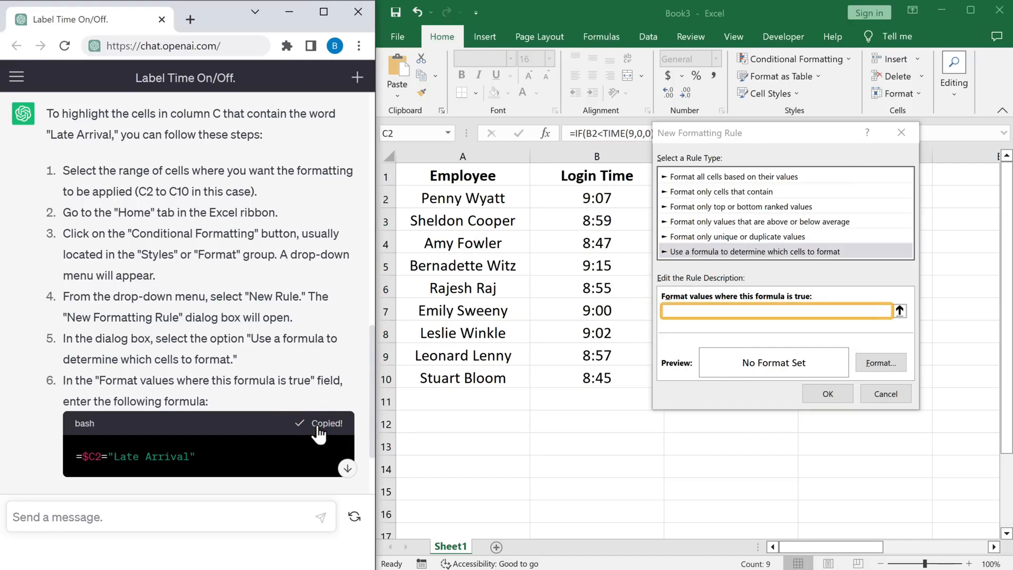
left_click(669, 310)
right_click(669, 311)
left_click(695, 354)
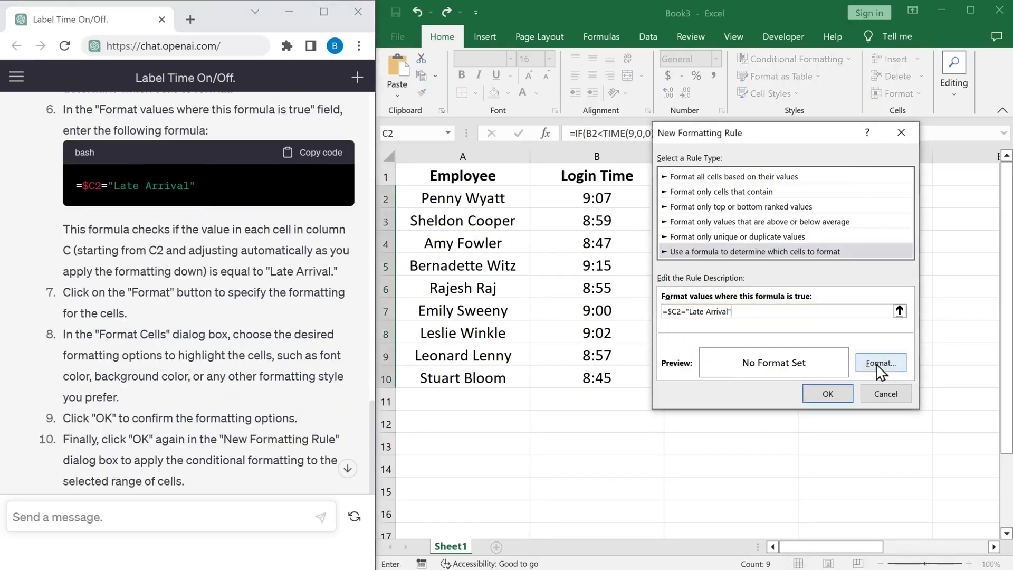
Step: Give the rule a light gold background fill and apply it to cells C2:C10
left_click(880, 364)
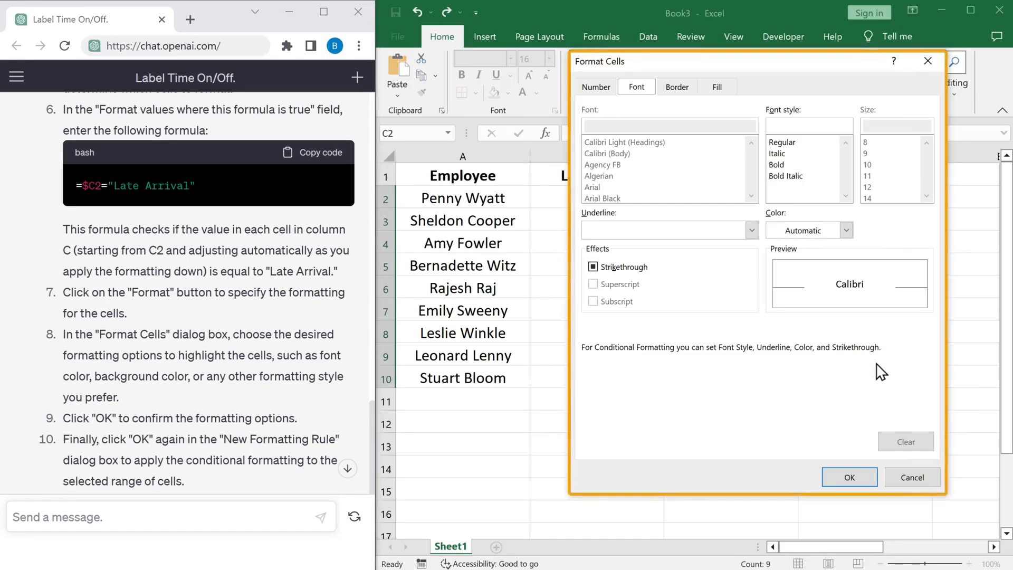
left_click(718, 88)
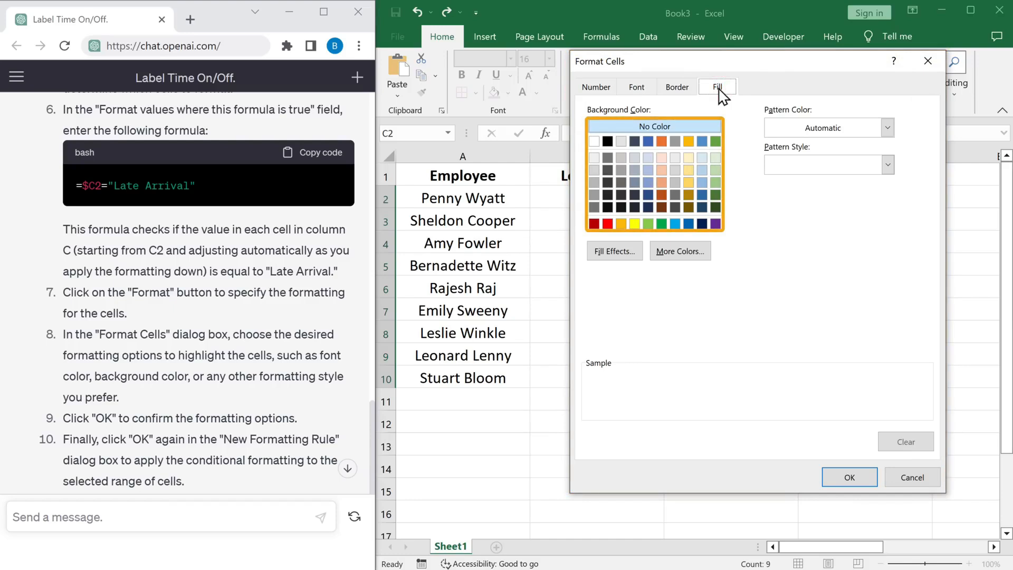
left_click(685, 184)
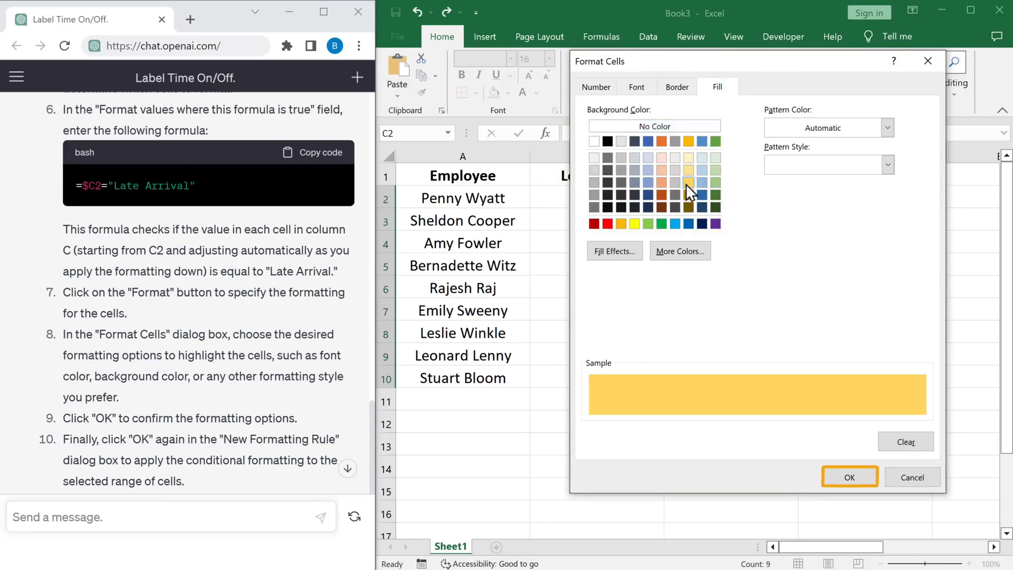
left_click(849, 478)
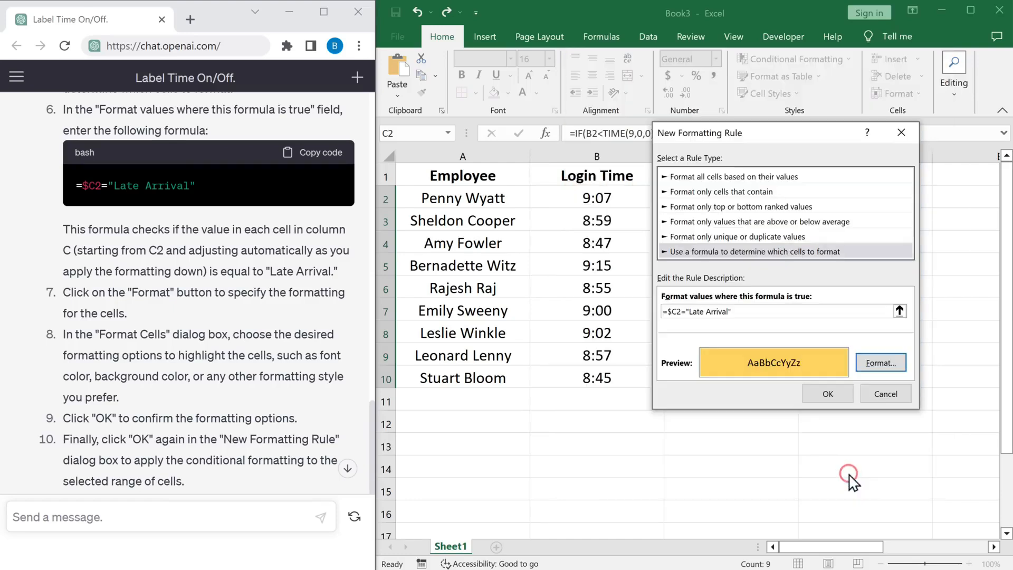
left_click(826, 392)
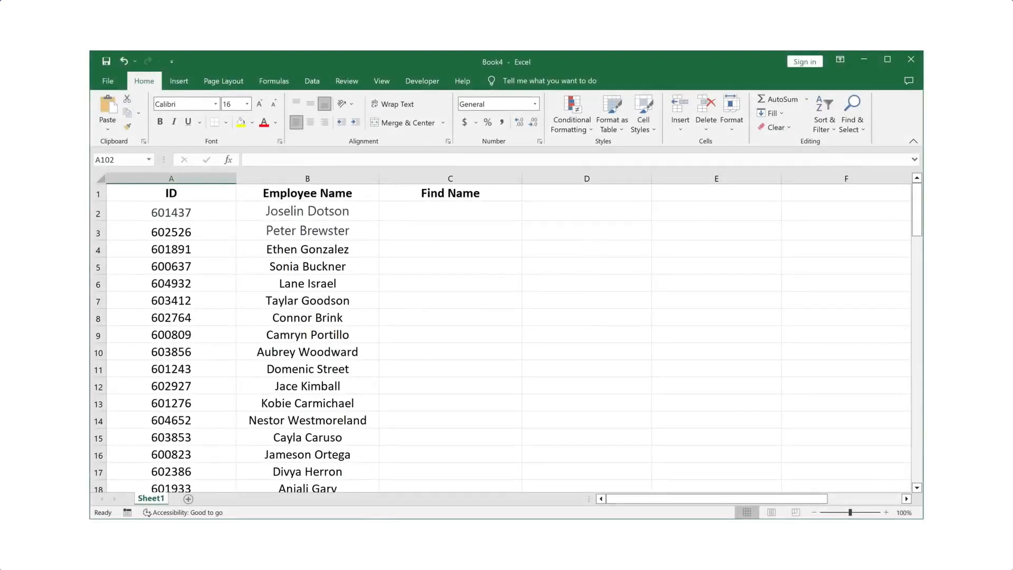
Step: Ask ChatGPT for a formula to find the employee name for a given employee ID in an Excel sheet with employee IDs and names
left_click_drag(917, 210, 917, 455)
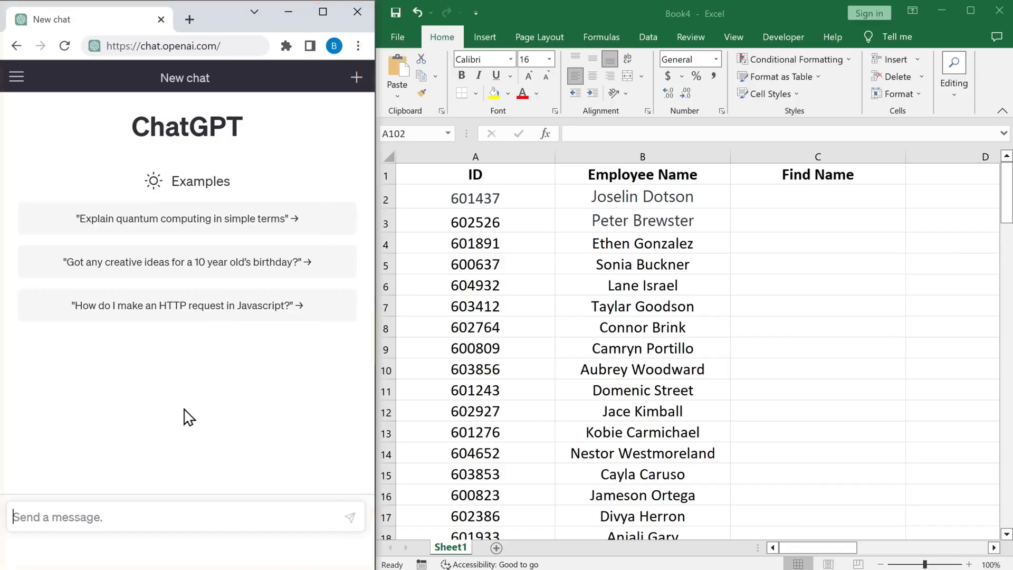
type("I have an excel she")
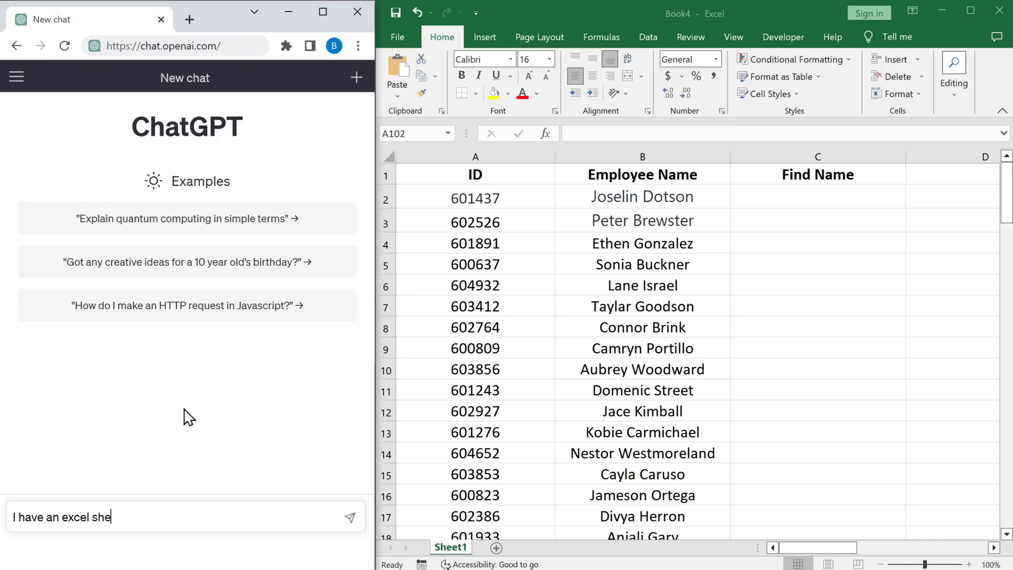
type("et with employee ID and employee names giv")
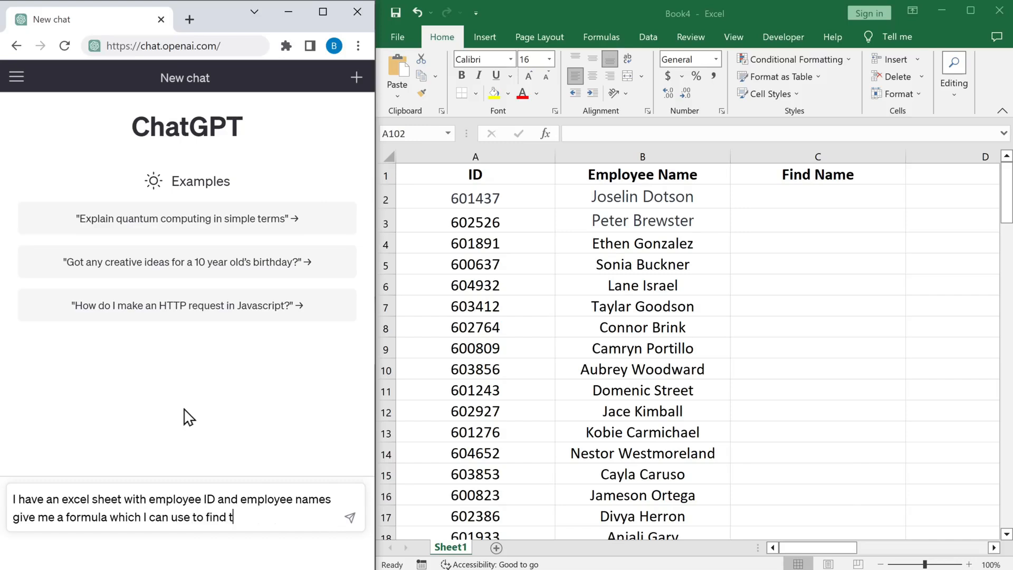
type("e me a for")
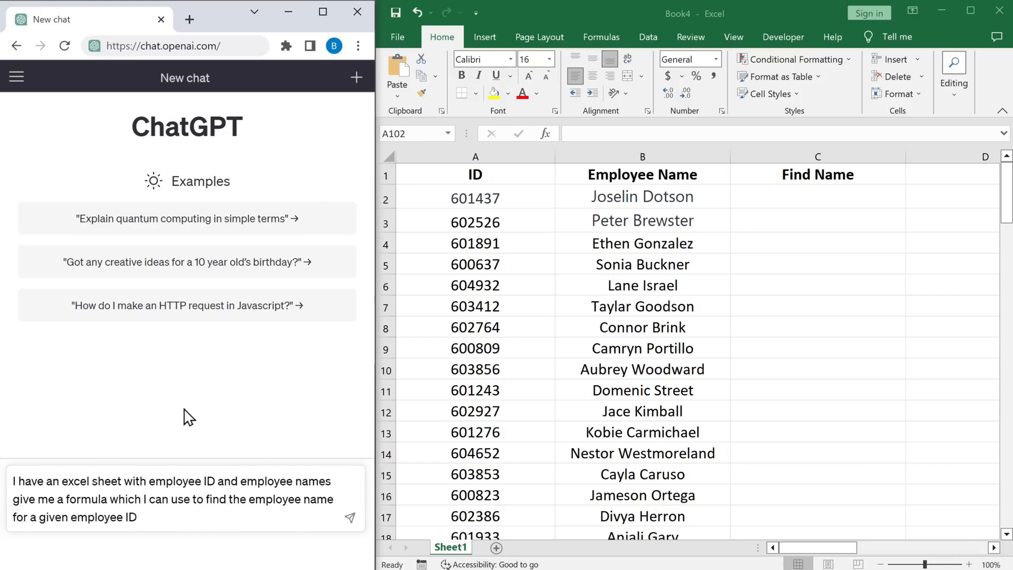
left_click(350, 523)
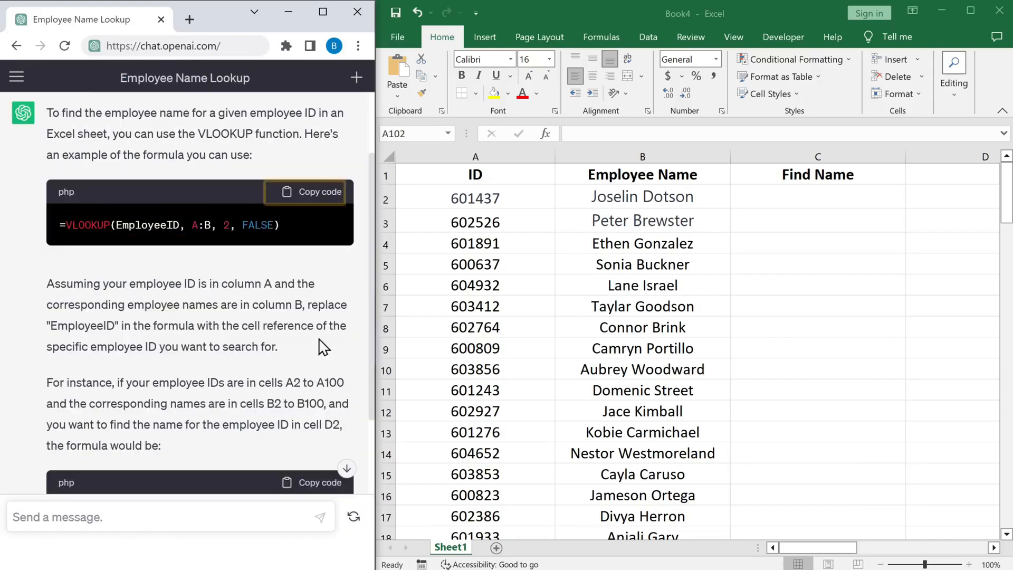
Step: Copy the suggested =VLOOKUP(EmployeeID, A:B, 2, FALSE) formula and paste it into cell C2 of the Excel sheet
left_click(319, 193)
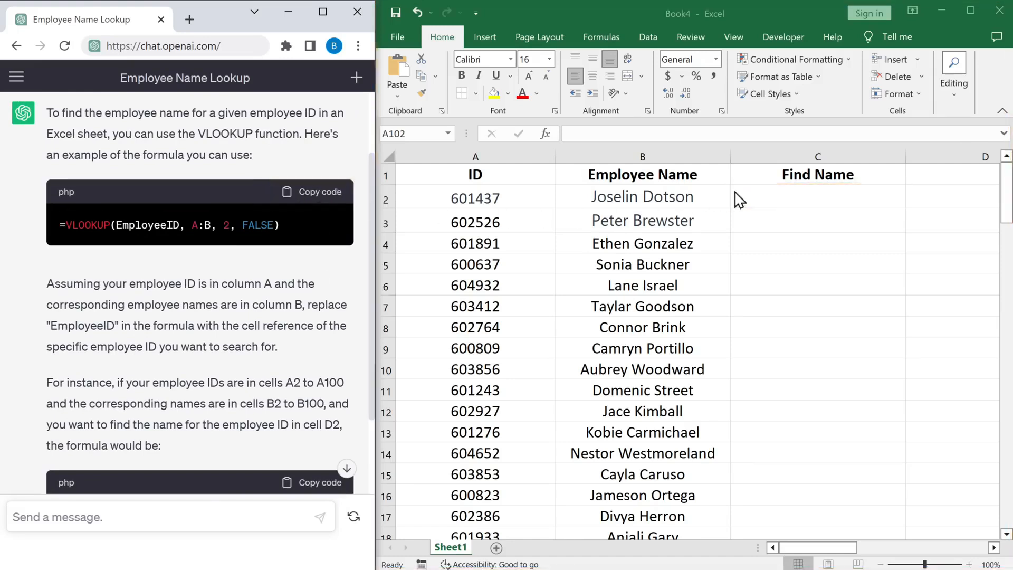
left_click(811, 192)
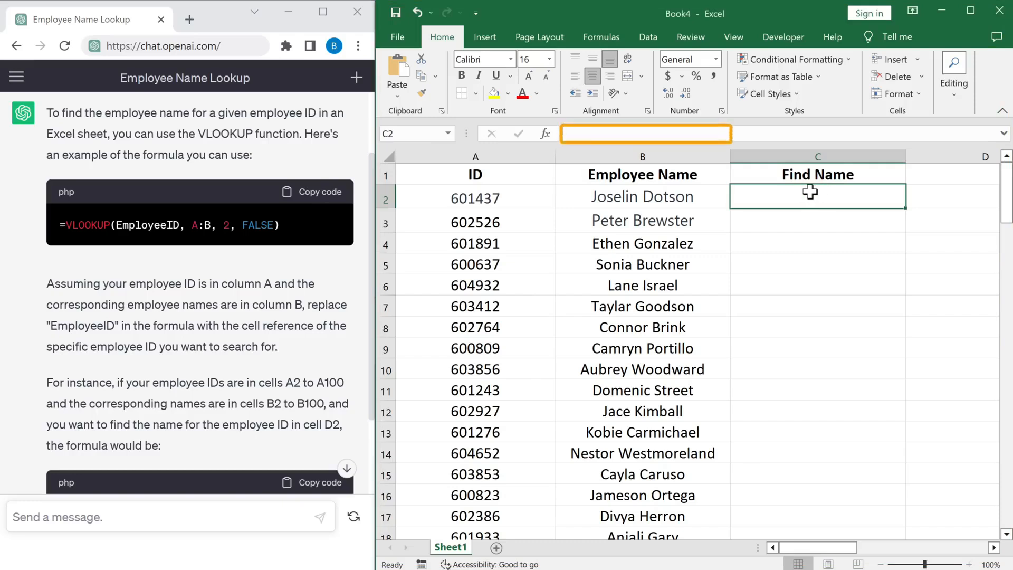
right_click(568, 132)
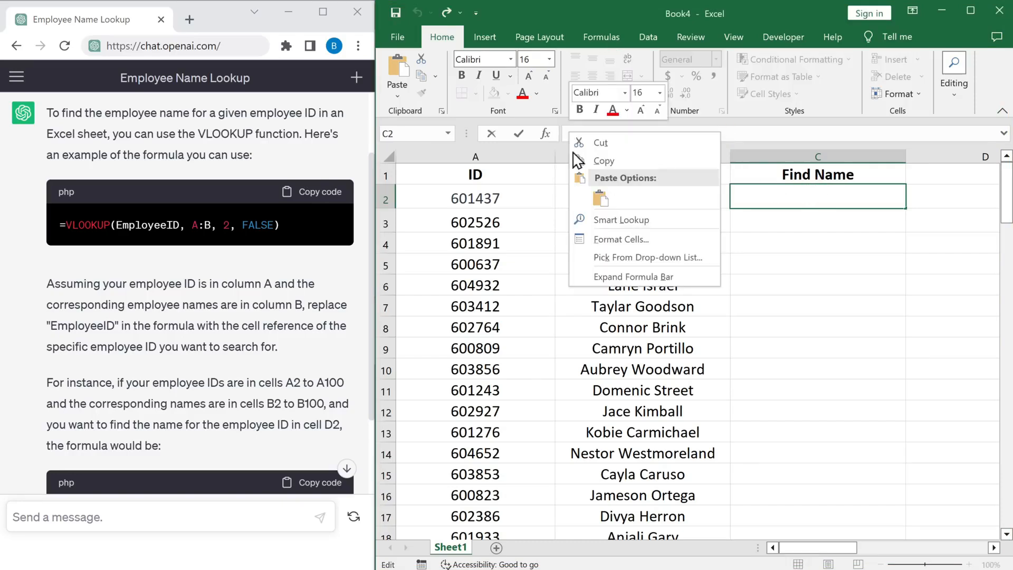
left_click(599, 198)
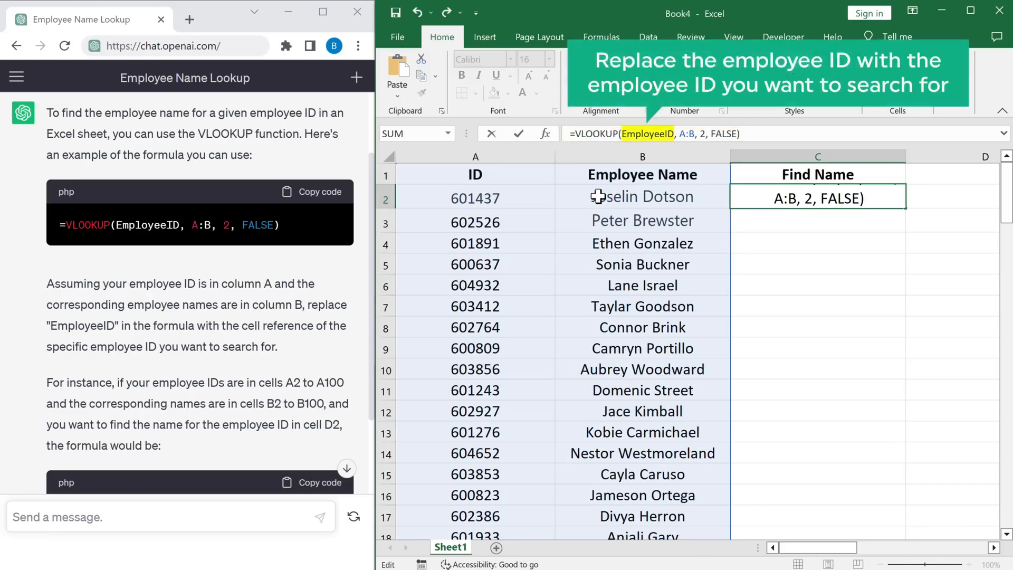
Step: Replace the EmployeeID placeholder in the VLOOKUP formula with the employee ID listed in cell A15
left_click_drag(622, 133, 674, 133)
key("BackSpace")
type("603853")
Step: Change the VLOOKUP table range to A2:B101 and enter the formula in C2
key("Right")
key("Right")
key("Right")
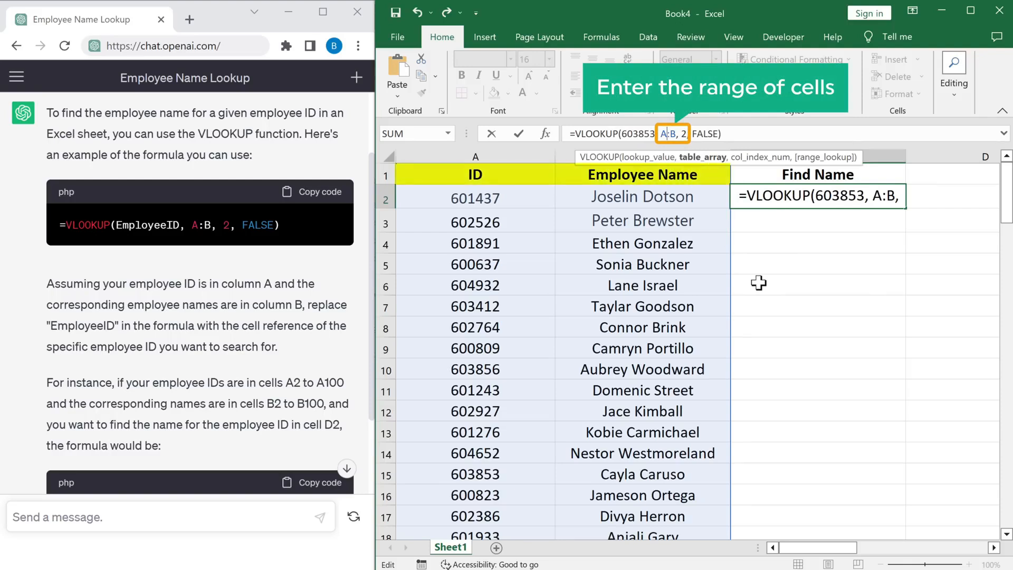
type("2")
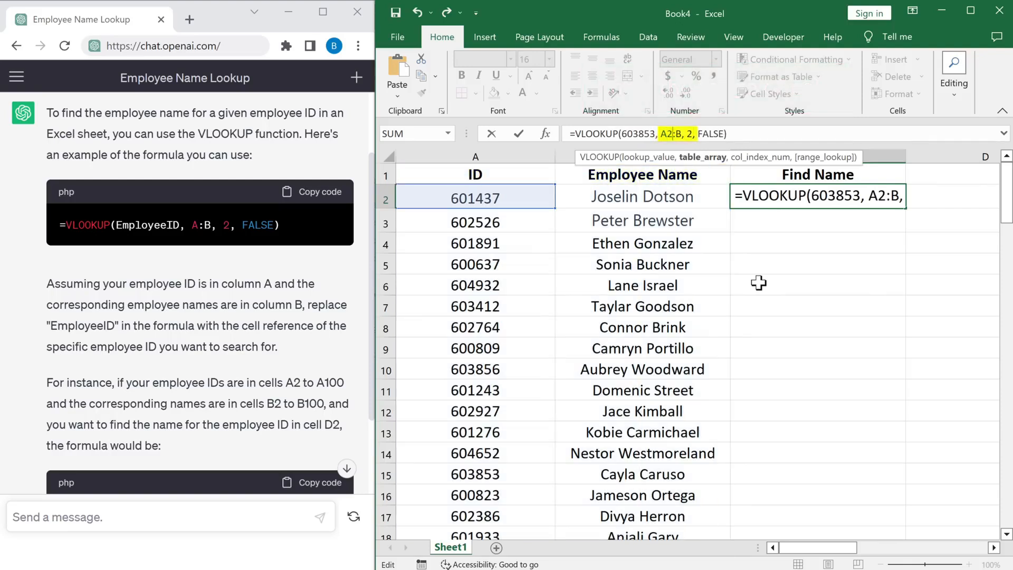
key("Right")
key("Right")
type("101")
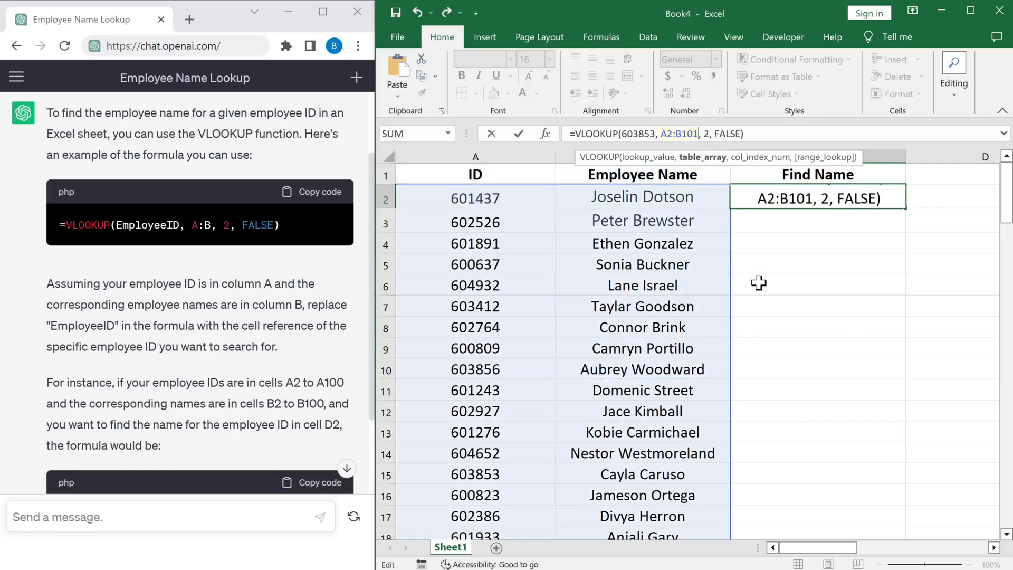
key("Return")
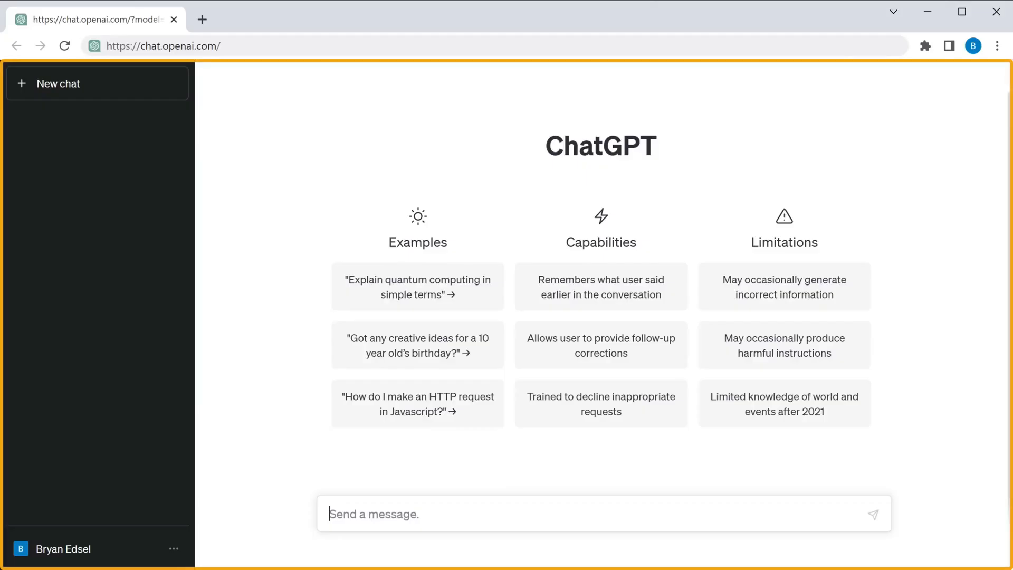
Step: Ask ChatGPT to create an Excel macro for an EMI calculator
type("Create an excel macro t")
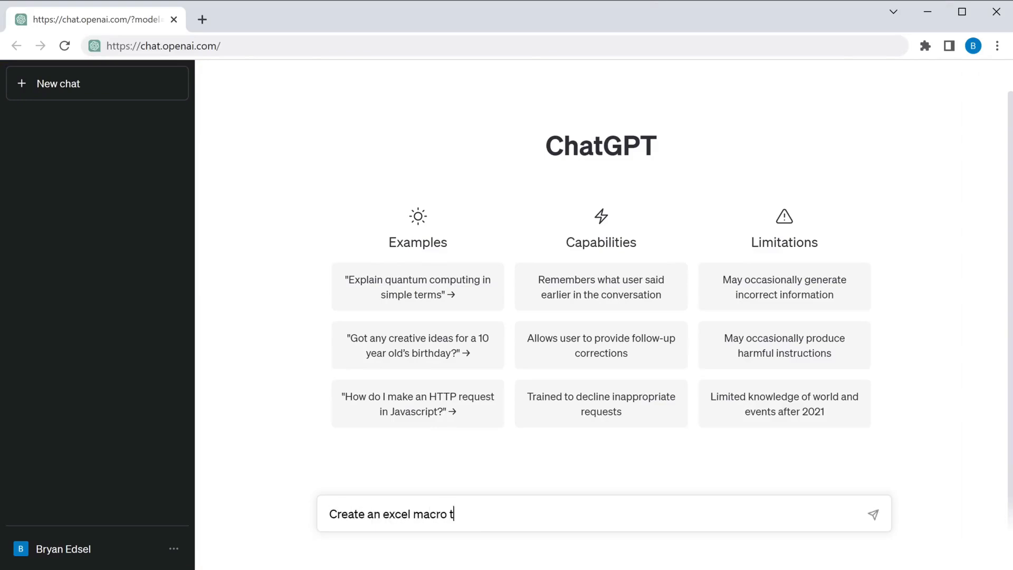
key("Return")
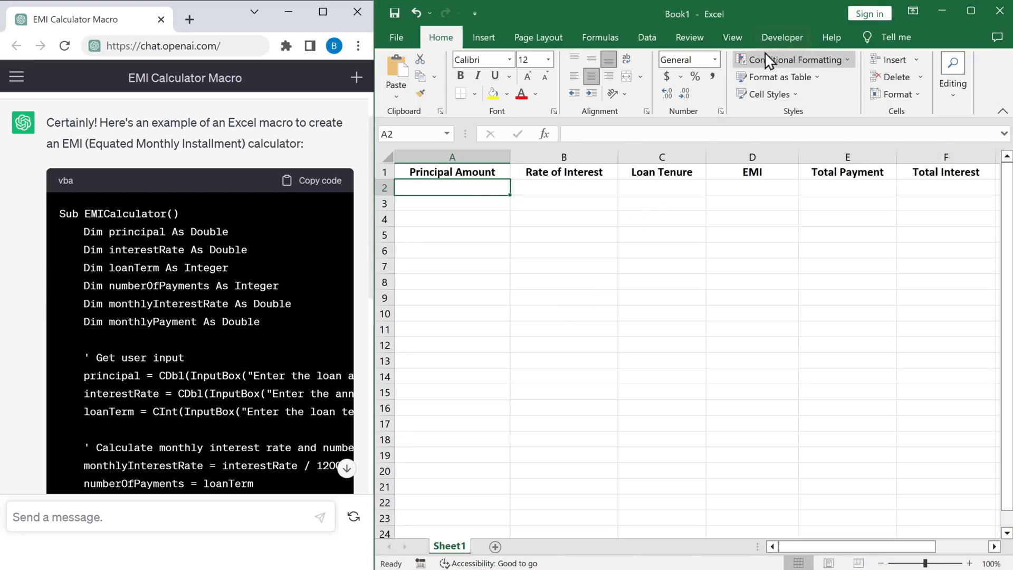
Step: Create a new macro named EMI in the Book1 workbook in Excel
left_click(778, 39)
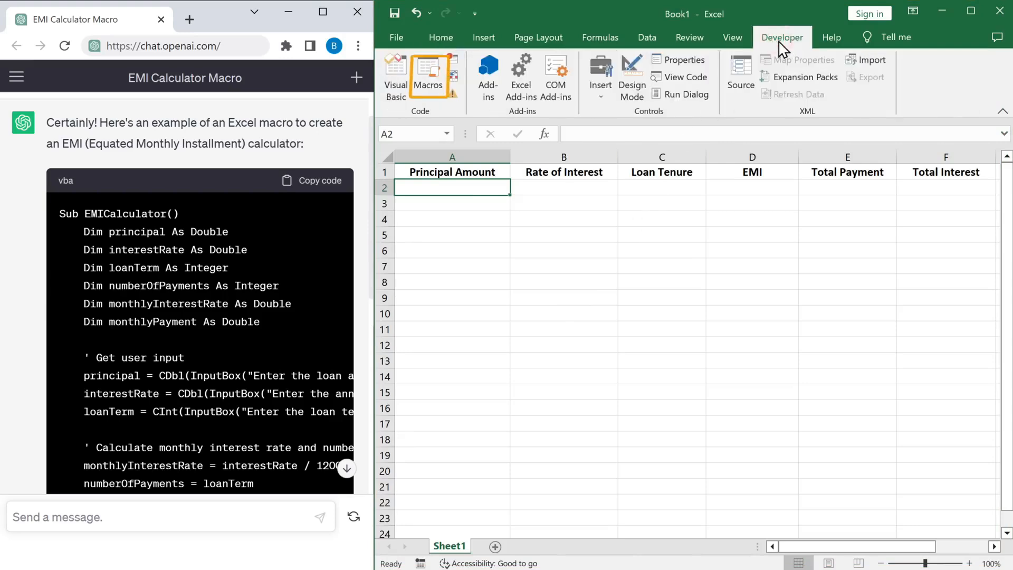
left_click(429, 82)
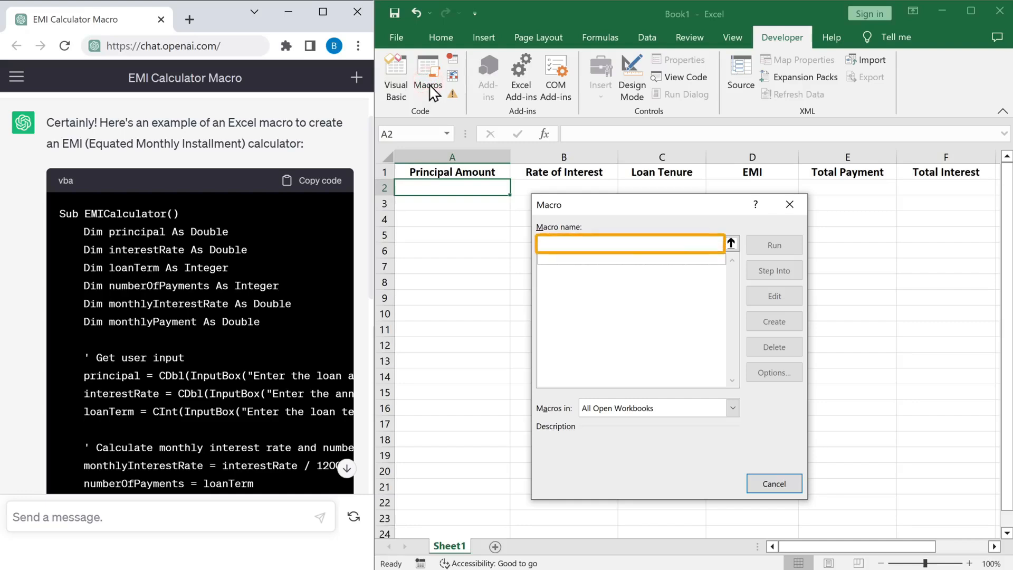
left_click(543, 242)
type("EMI")
left_click(771, 323)
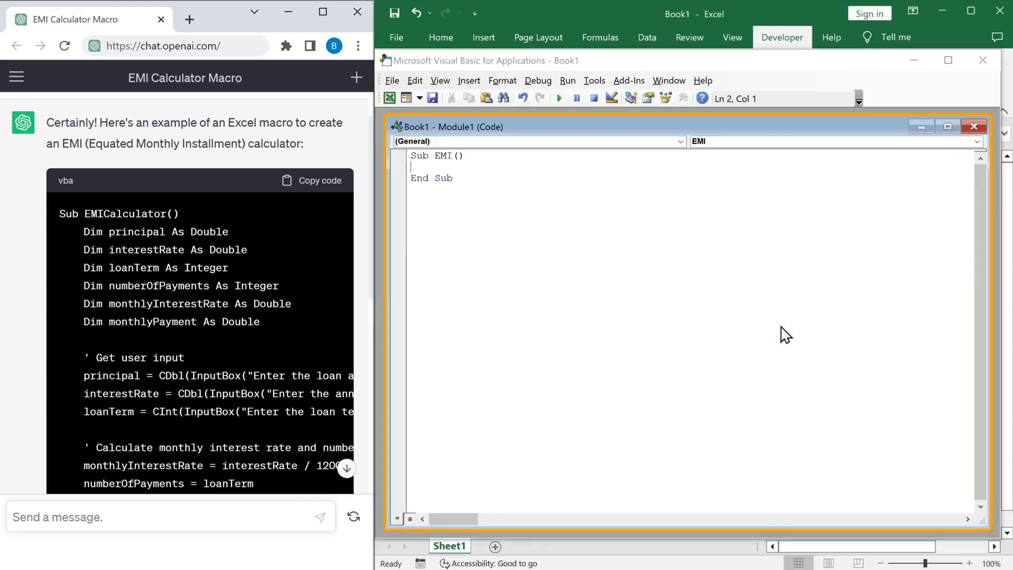
Step: Paste the copied EMICalculator code into the Module1 code window, save the workbook and close the Visual Basic editor
right_click(420, 167)
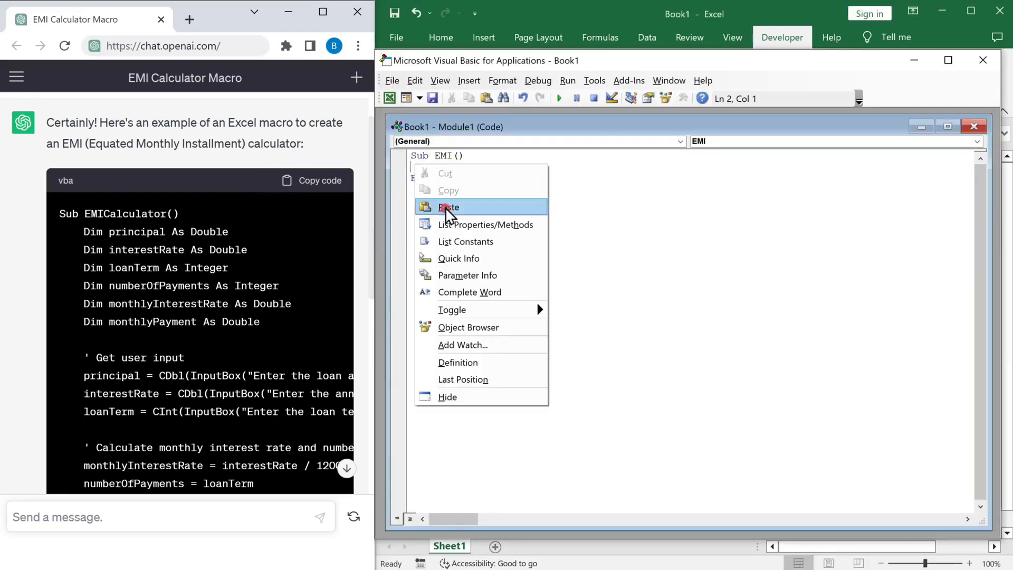
left_click(442, 207)
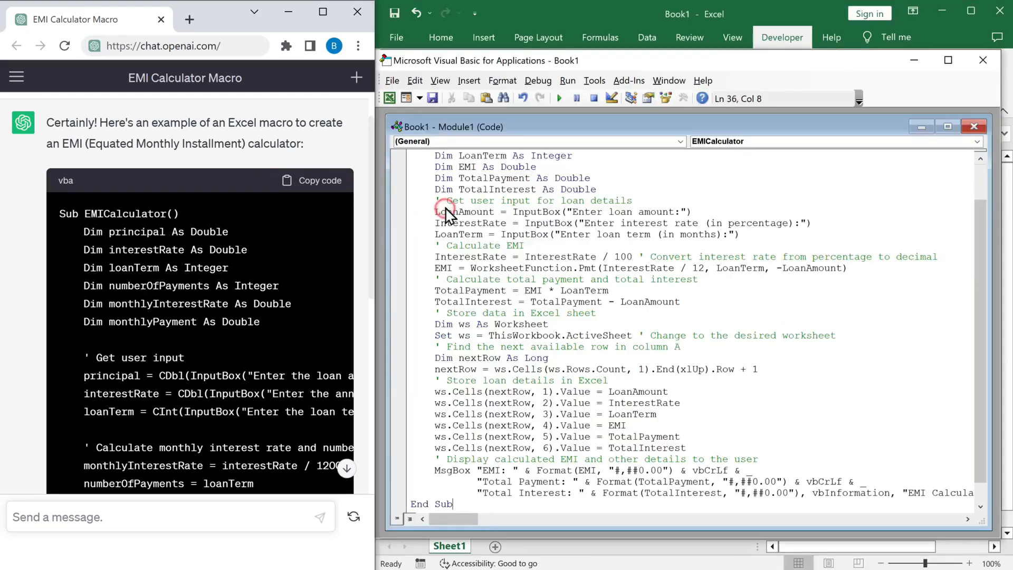
left_click(432, 99)
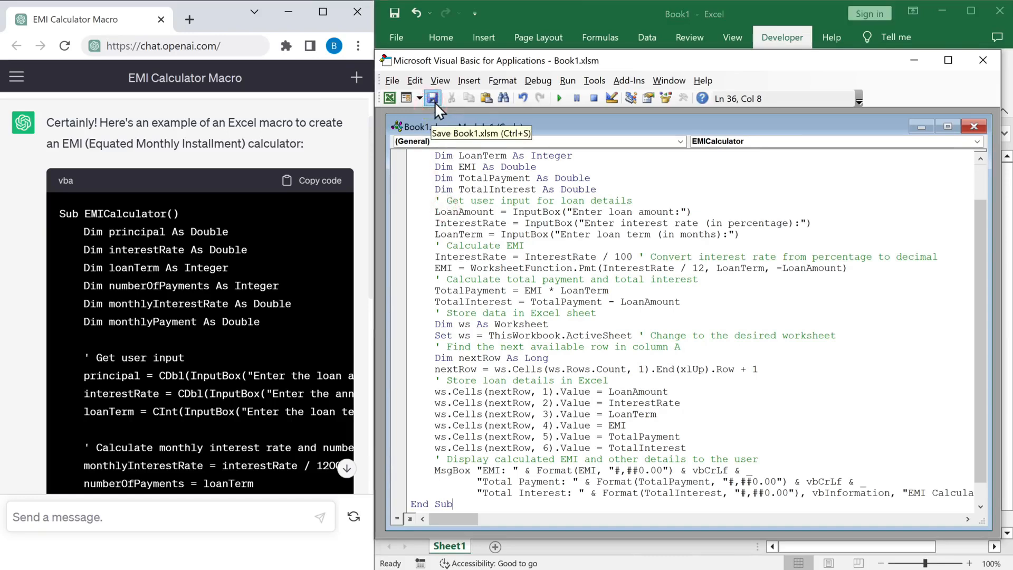
left_click(982, 60)
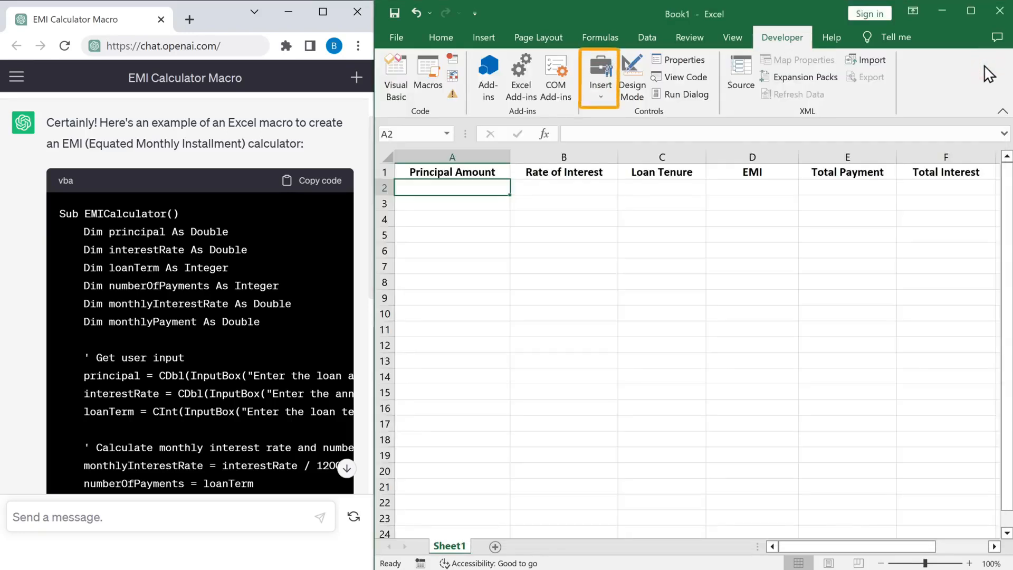
Step: Insert a form control button in column B at rows 6 to 7 and assign the EMICalculator macro to it
left_click(600, 92)
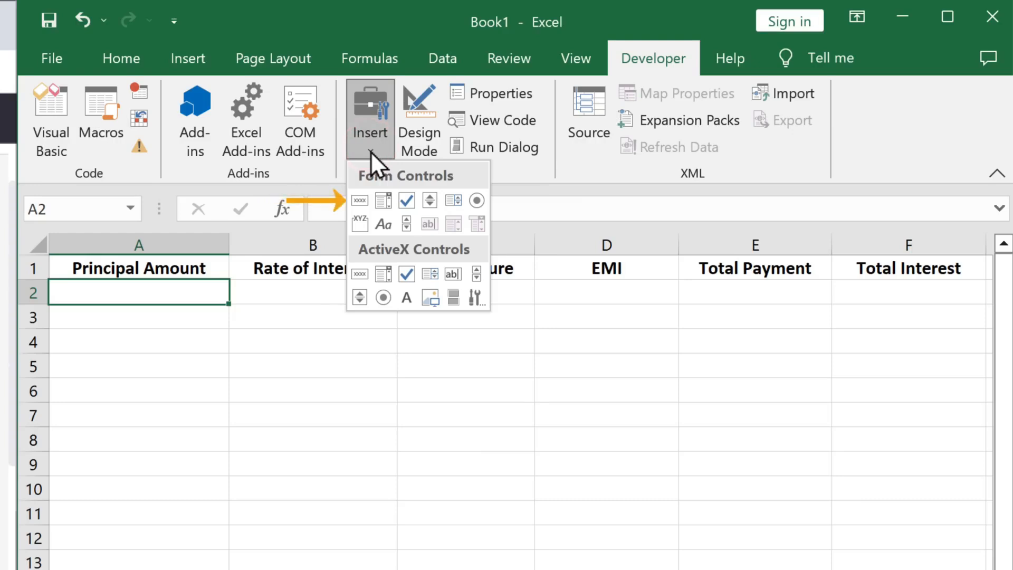
left_click(360, 200)
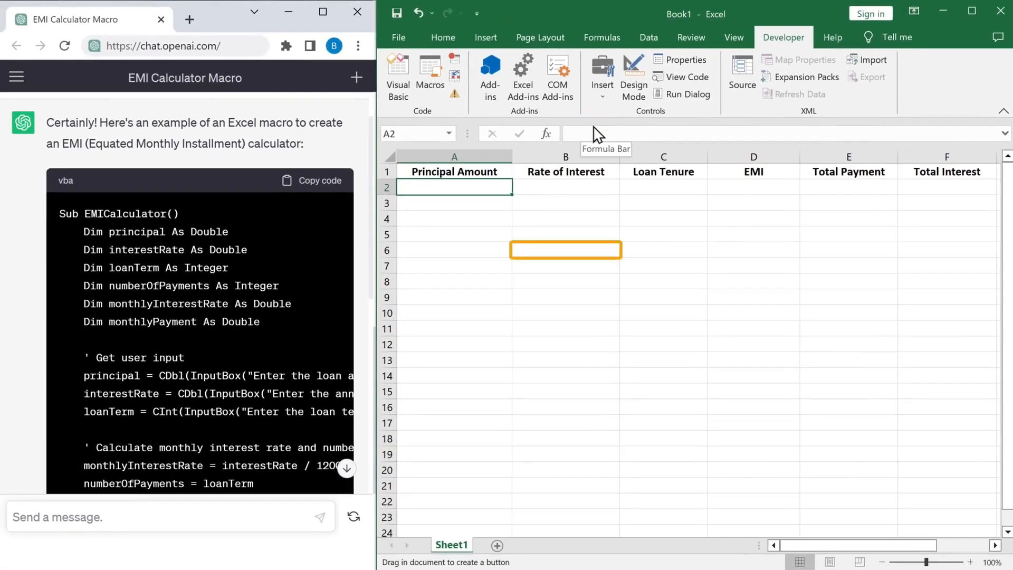
left_click(524, 243)
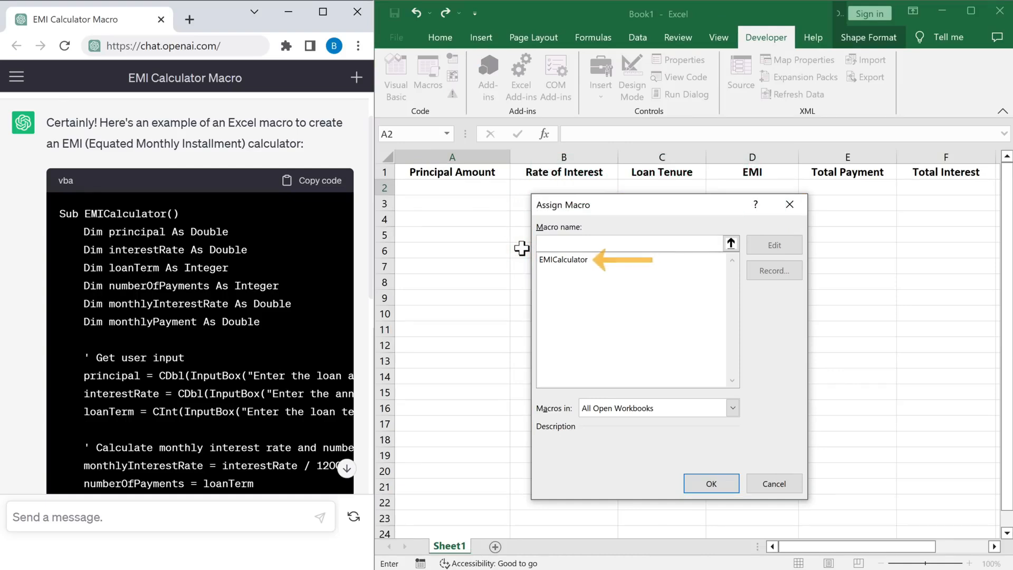
left_click(554, 260)
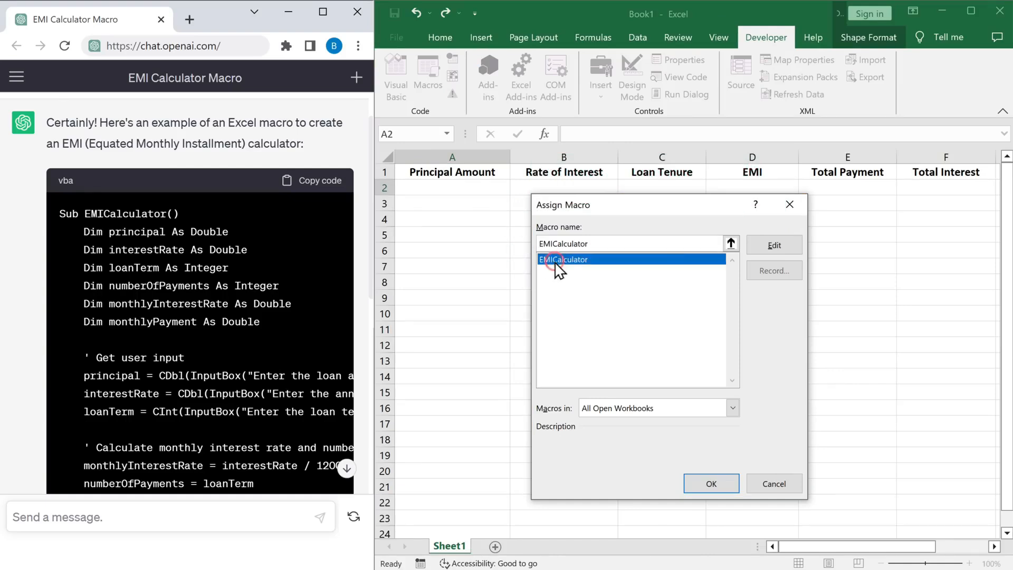
left_click(711, 483)
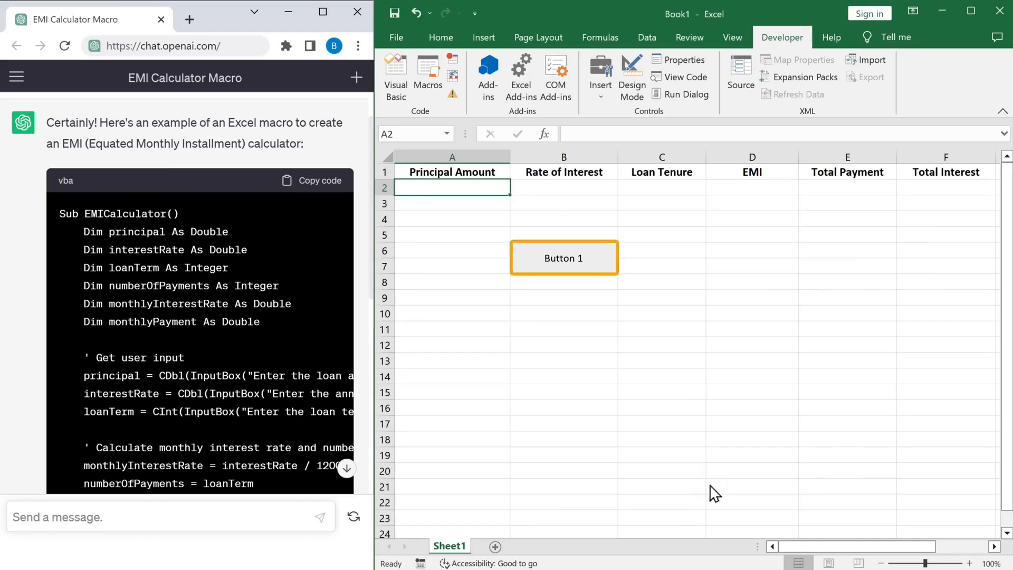
Step: Run the EMI calculator from the sheet's button with loan amount 100000, interest rate 8 and a 24-month term, and dismiss the result
left_click(567, 273)
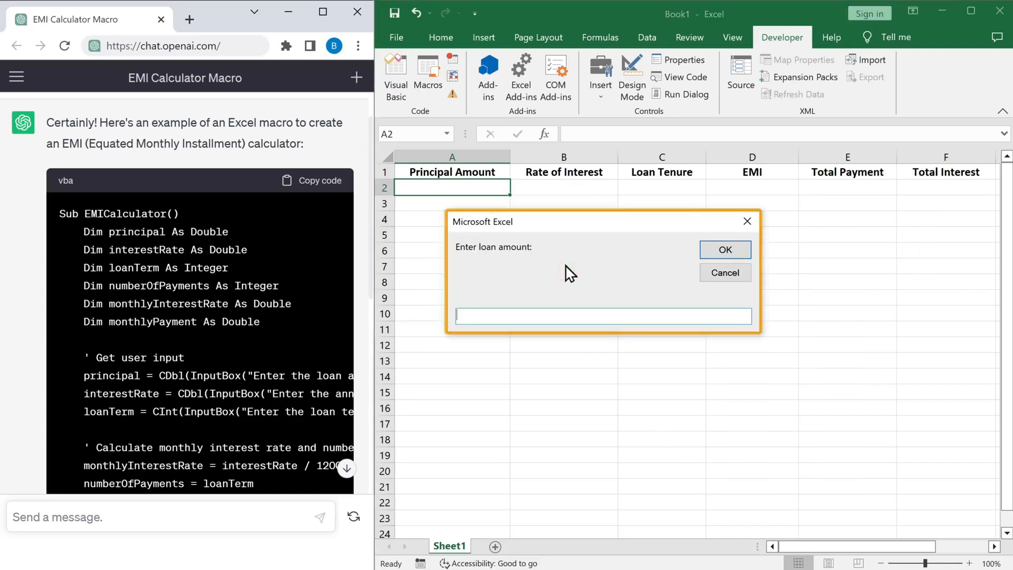
type("100000")
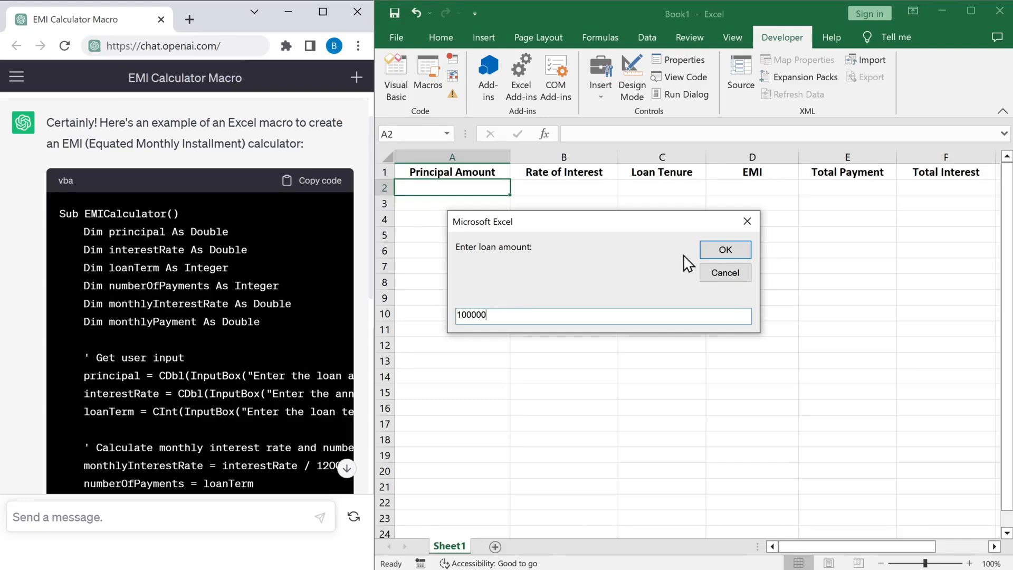
left_click(728, 251)
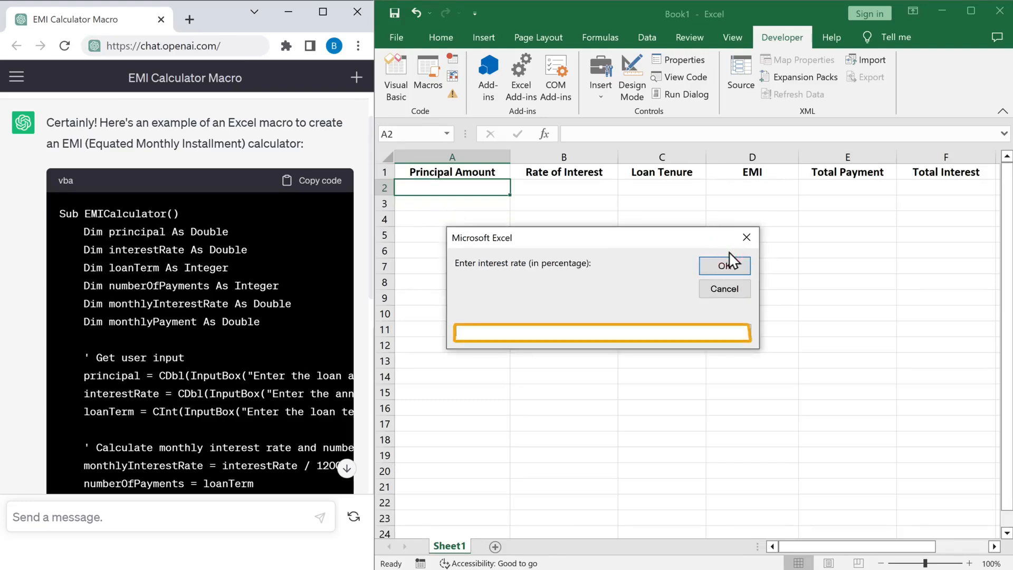
type("8")
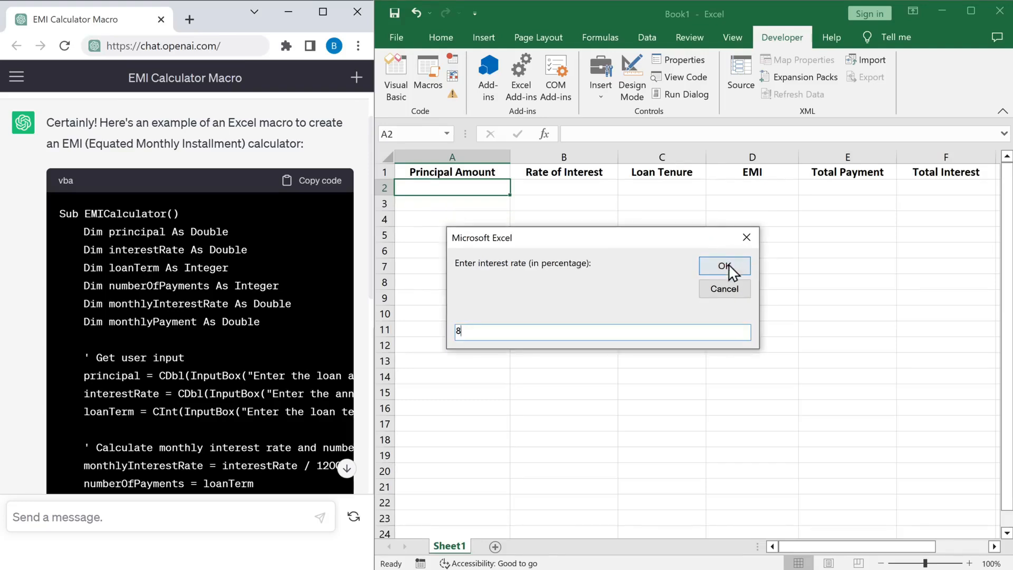
left_click(728, 266)
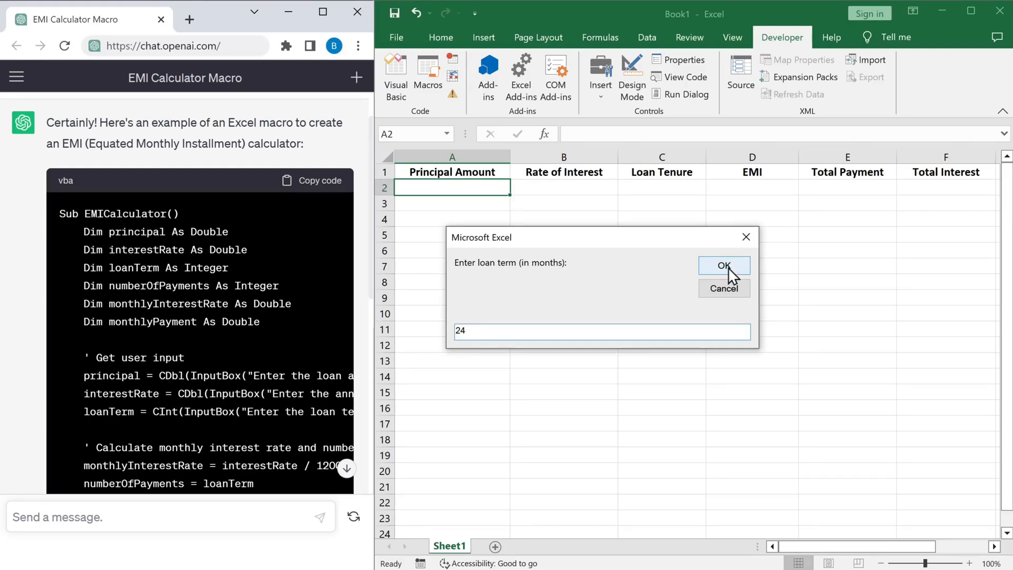
left_click(728, 267)
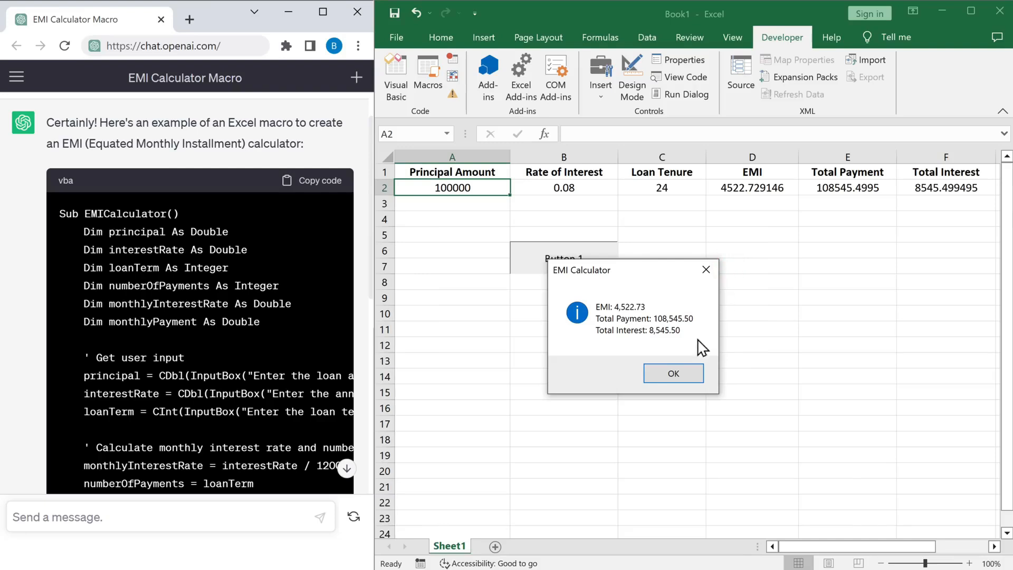
left_click(673, 376)
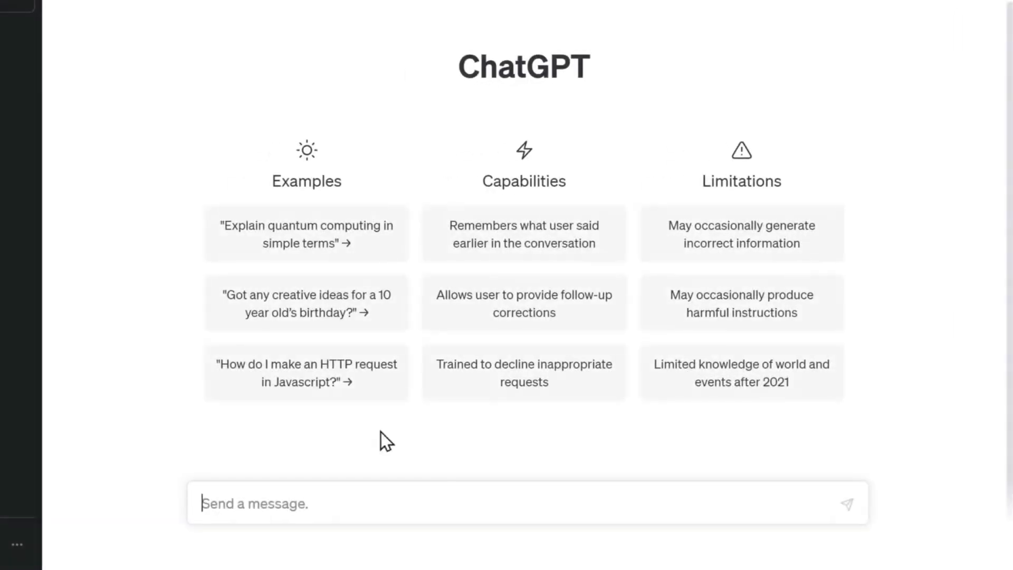
Step: Ask ChatGPT for an Excel formula that compares sheet 1 and sheet 2 and gets the duplicate entries in sheet 3, and copy it
type("Create an excel formula t")
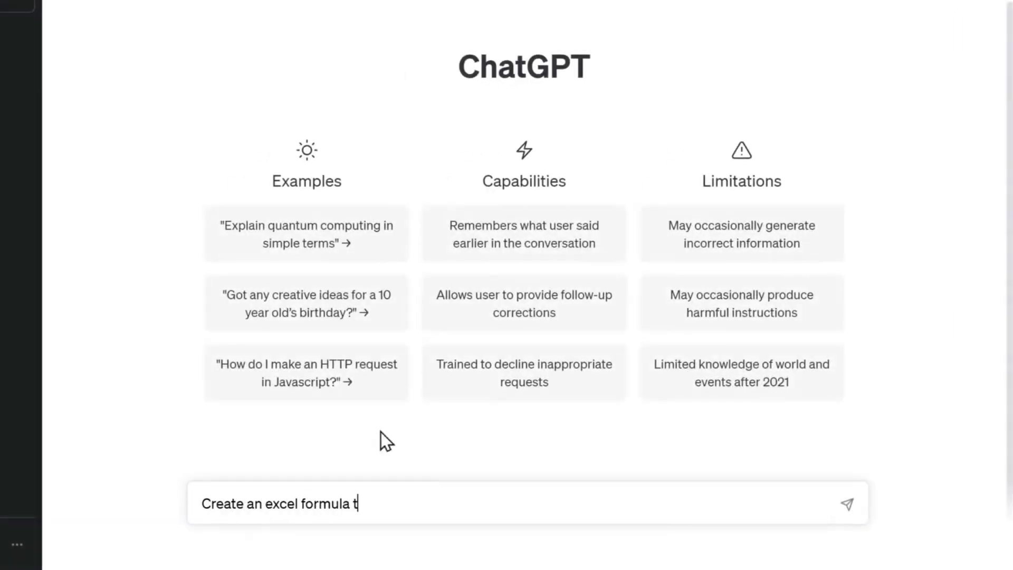
type("o compare two sheets, sheet 1 and sheet 2 and get the duplicate entries in sheet 3")
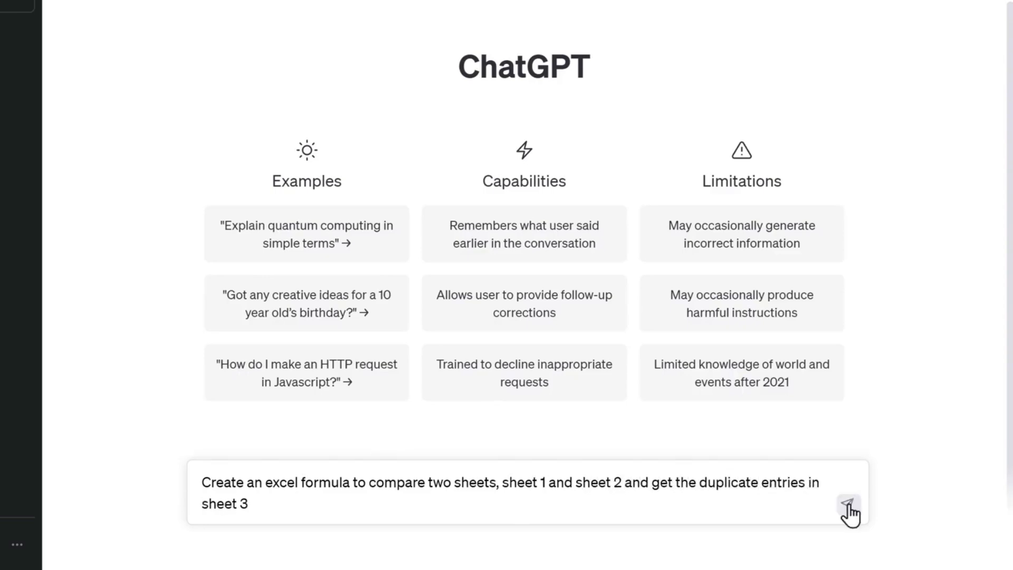
left_click(849, 504)
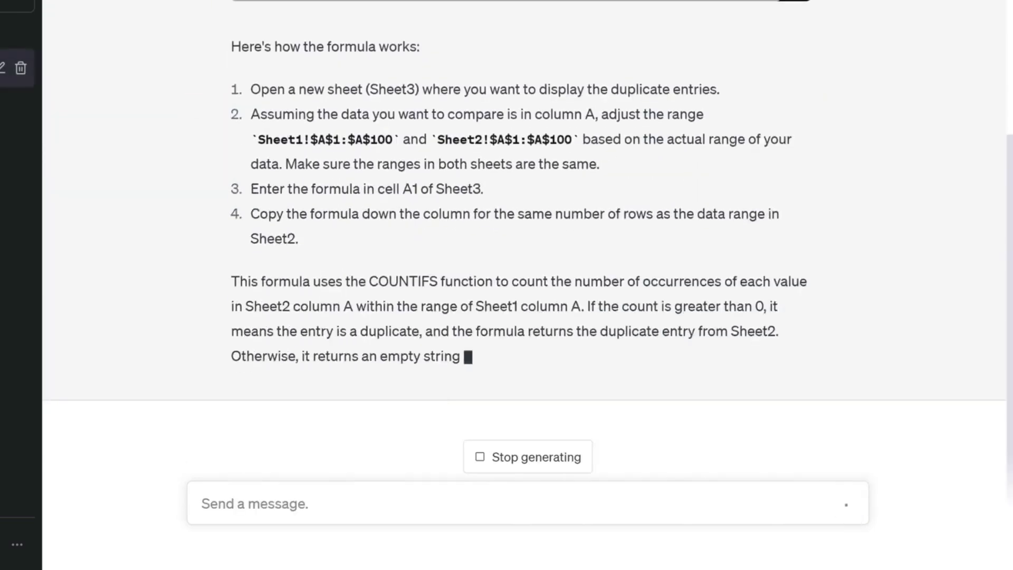
scroll(917, 143, "up", 5)
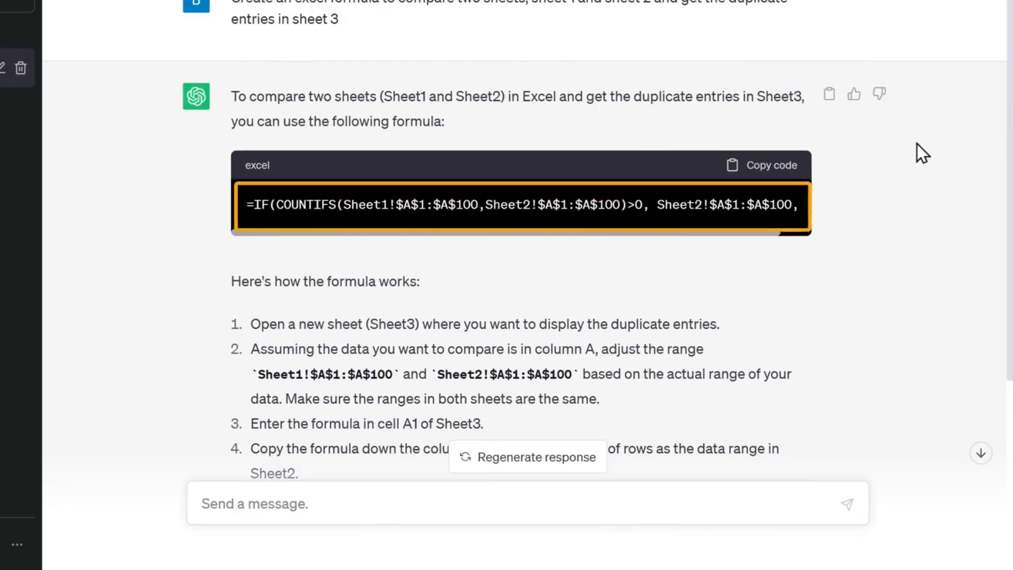
left_click(776, 165)
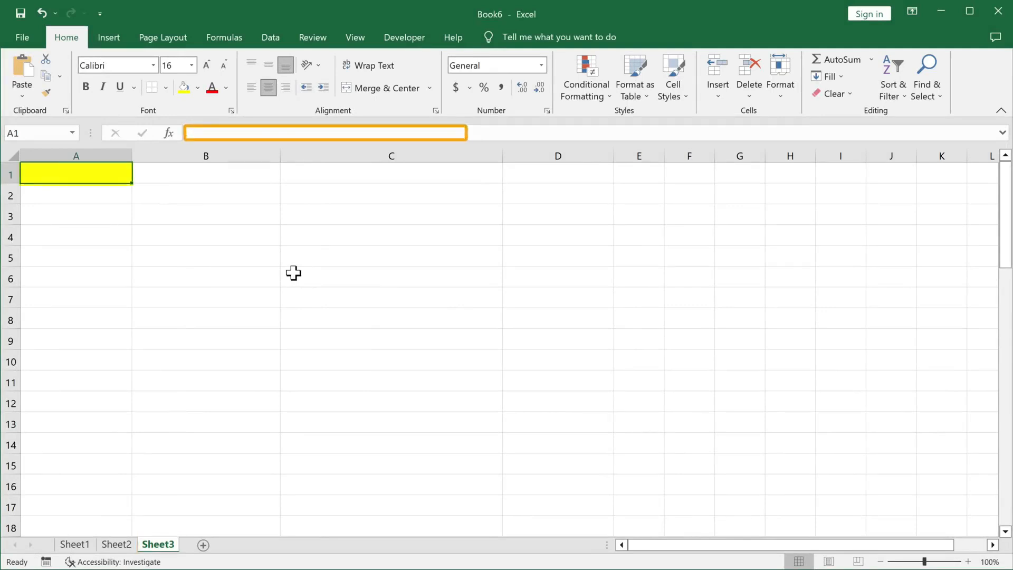
Step: Paste the copied duplicate-comparison formula into cell A1 of Sheet3 in the Book6 workbook in Excel
left_click(192, 133)
right_click(193, 134)
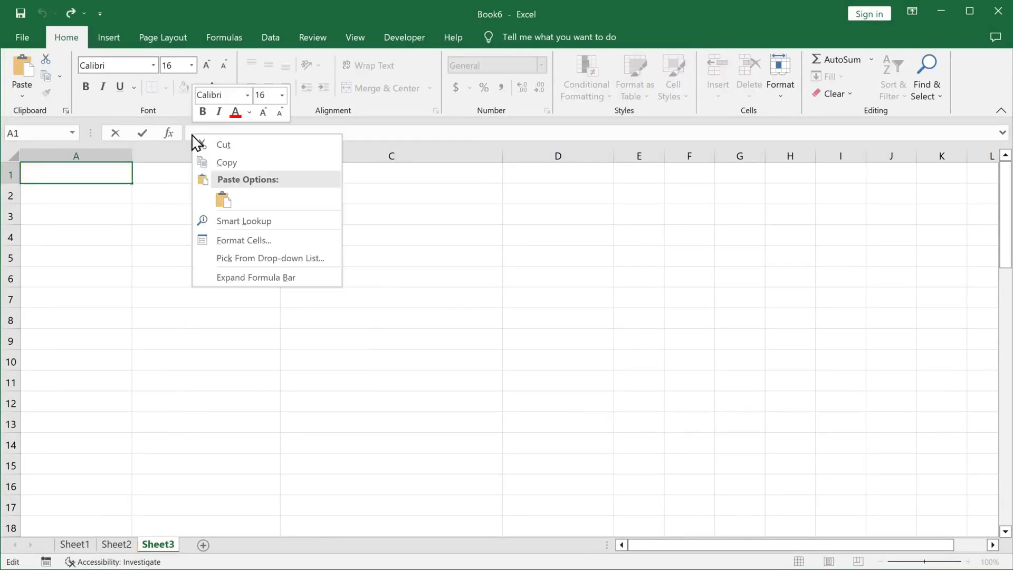
left_click(221, 199)
key("Return")
key("Up")
Step: Fill the formula from A1 across to column D and down past row 20 on Sheet3, and review the filled rows
left_click_drag(132, 183, 614, 541)
left_click(738, 467)
left_click_drag(1006, 247, 1006, 219)
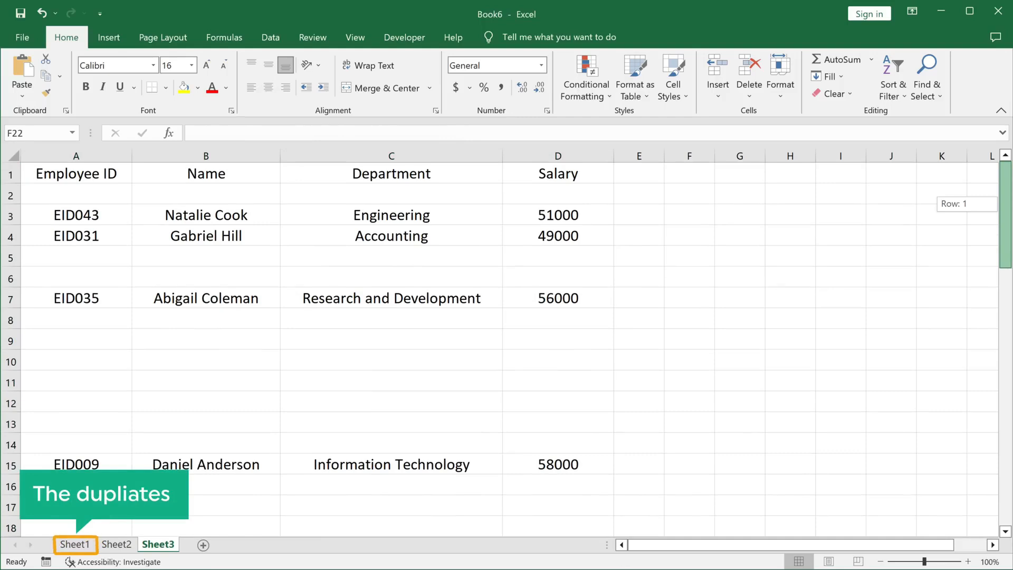
left_click_drag(1005, 203, 1005, 216)
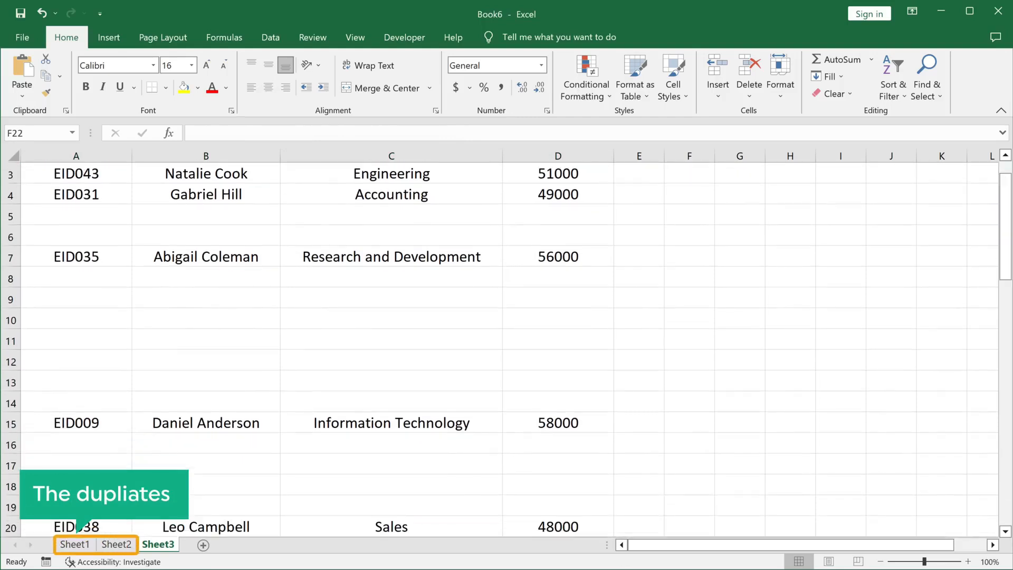